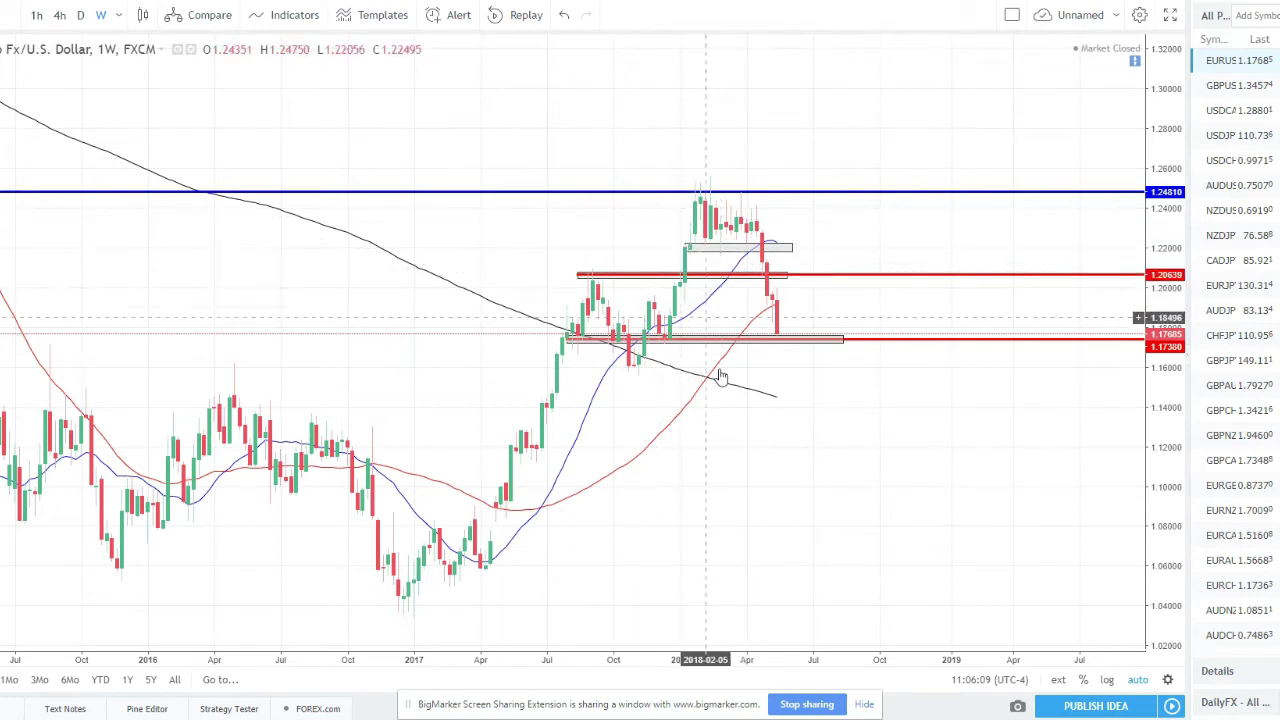
{"action": "scroll", "coordinate": [797, 459], "scroll_direction": "down", "scroll_amount": 2}
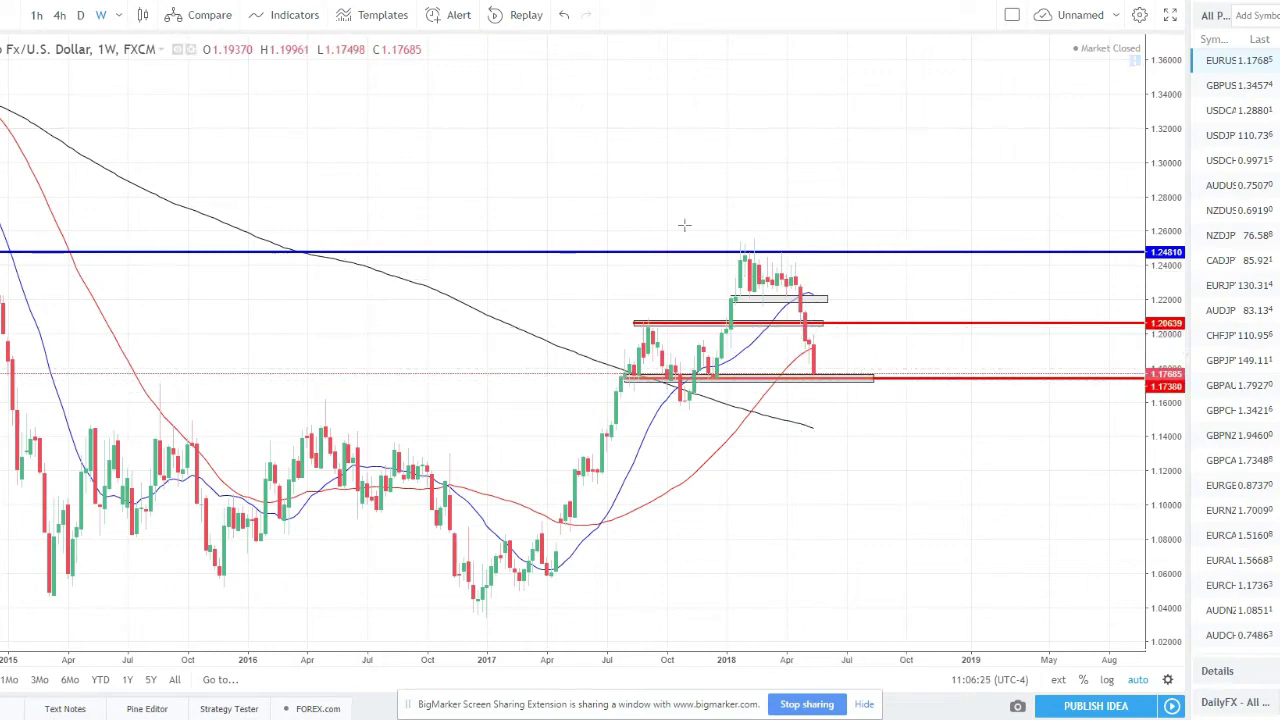
{"action": "scroll", "coordinate": [716, 496], "scroll_direction": "up", "scroll_amount": 2}
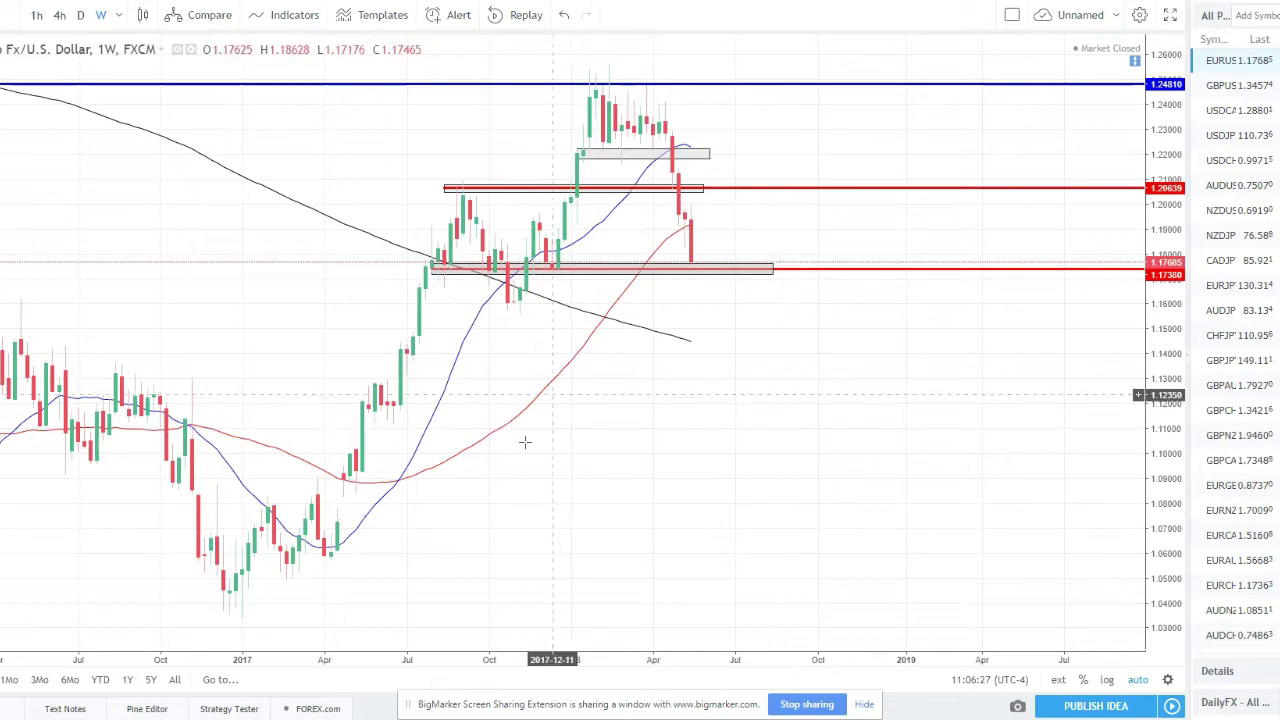
{"action": "scroll", "coordinate": [697, 466], "scroll_direction": "down", "scroll_amount": 3}
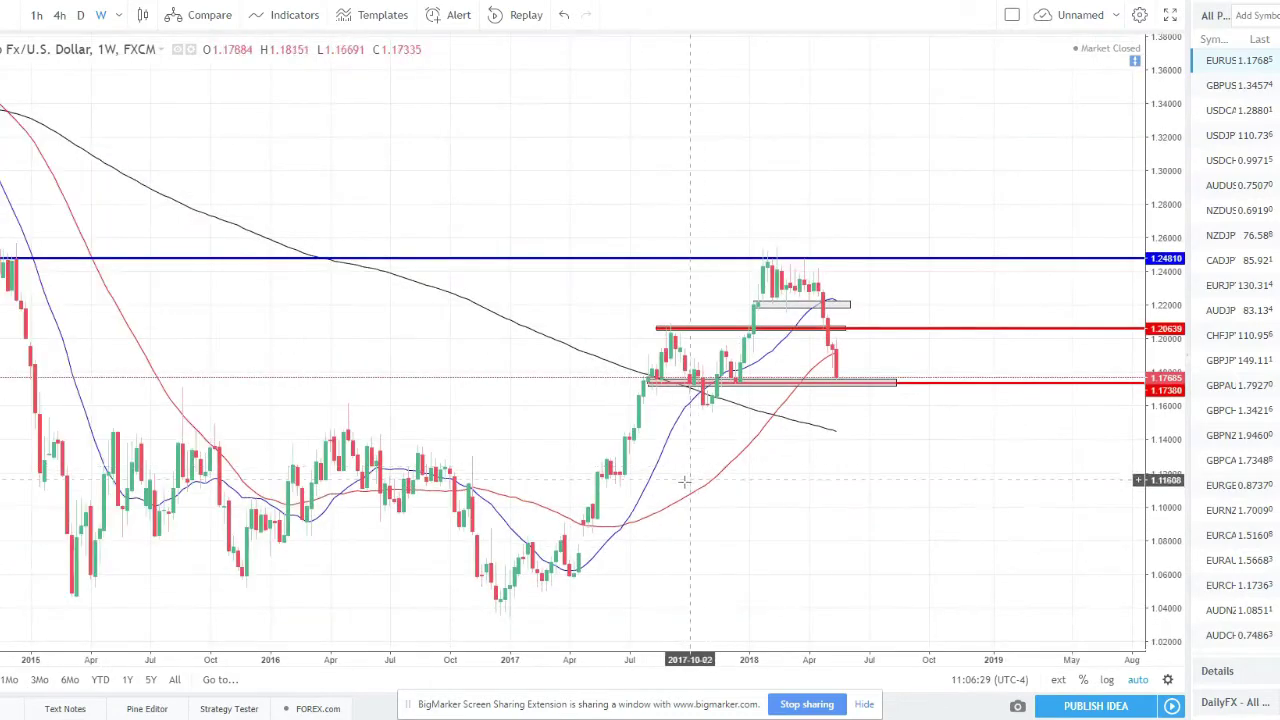
{"action": "scroll", "coordinate": [680, 505], "scroll_direction": "up", "scroll_amount": 3}
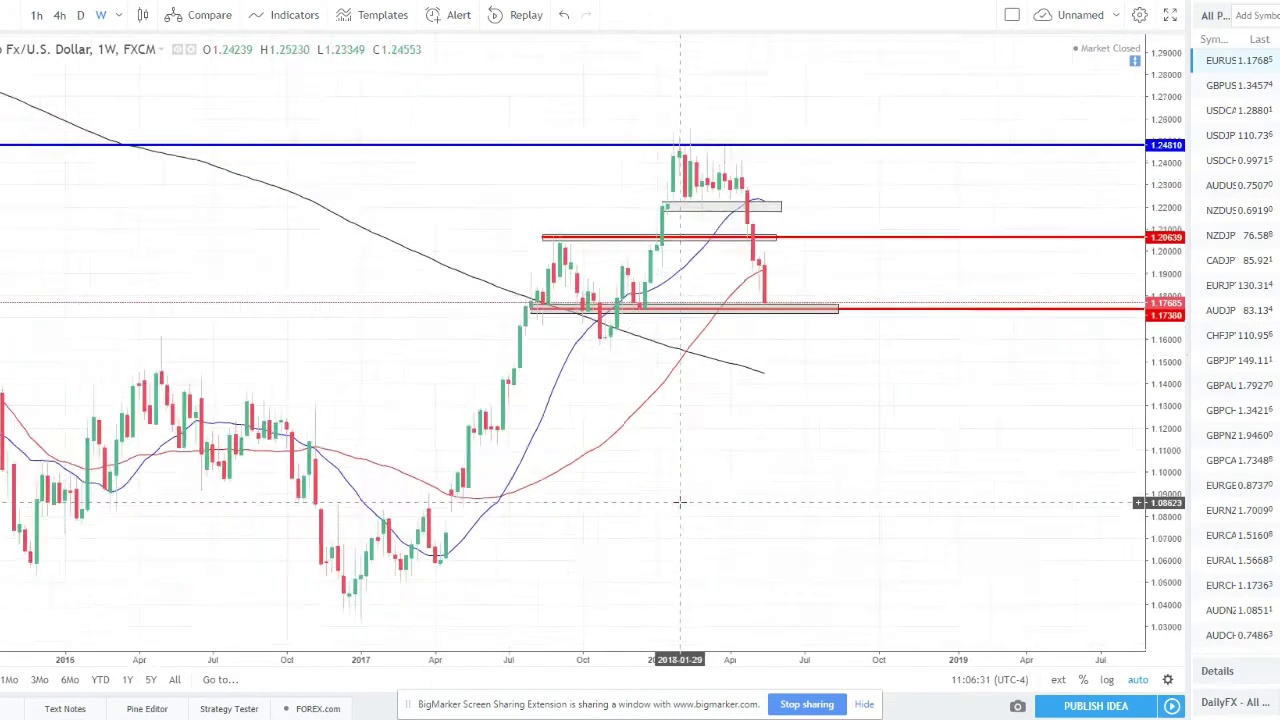
{"action": "left_click_drag", "start_coordinate": [700, 376], "coordinate": [771, 360]}
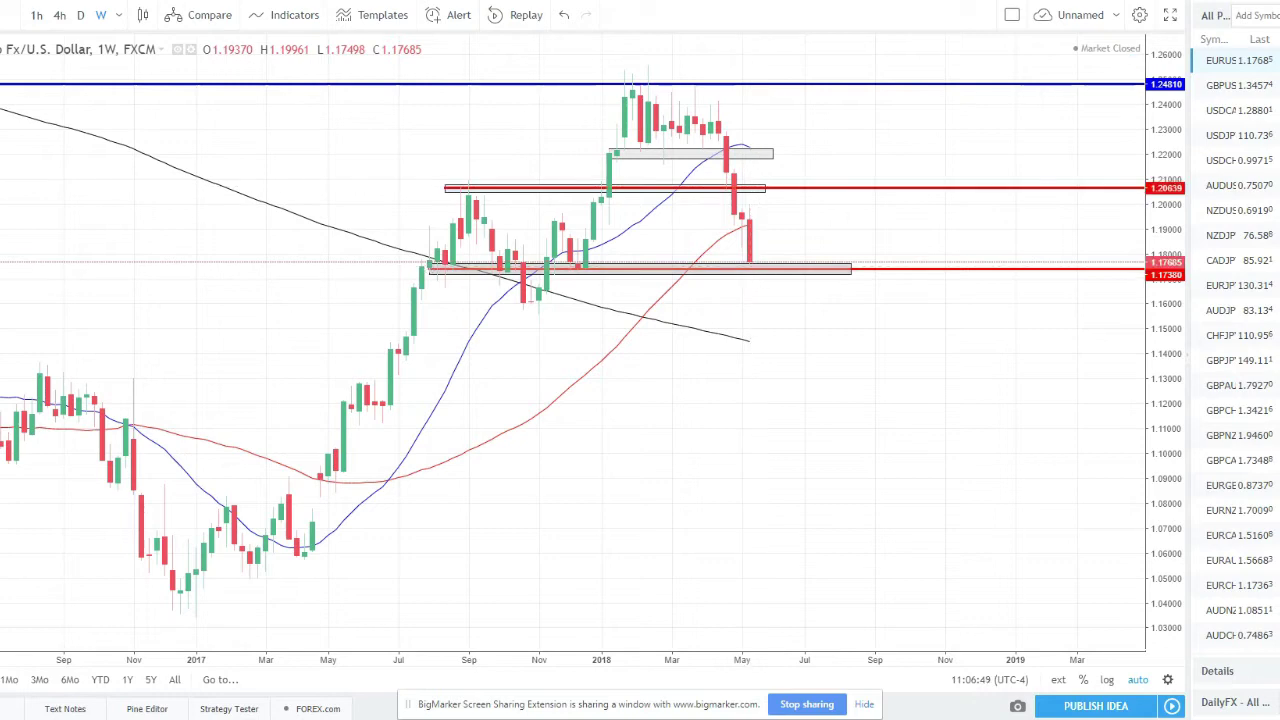
- Switch EUR/USD to daily candles, zoom, and pan left to leave room for future dates
{"action": "left_click", "coordinate": [83, 17]}
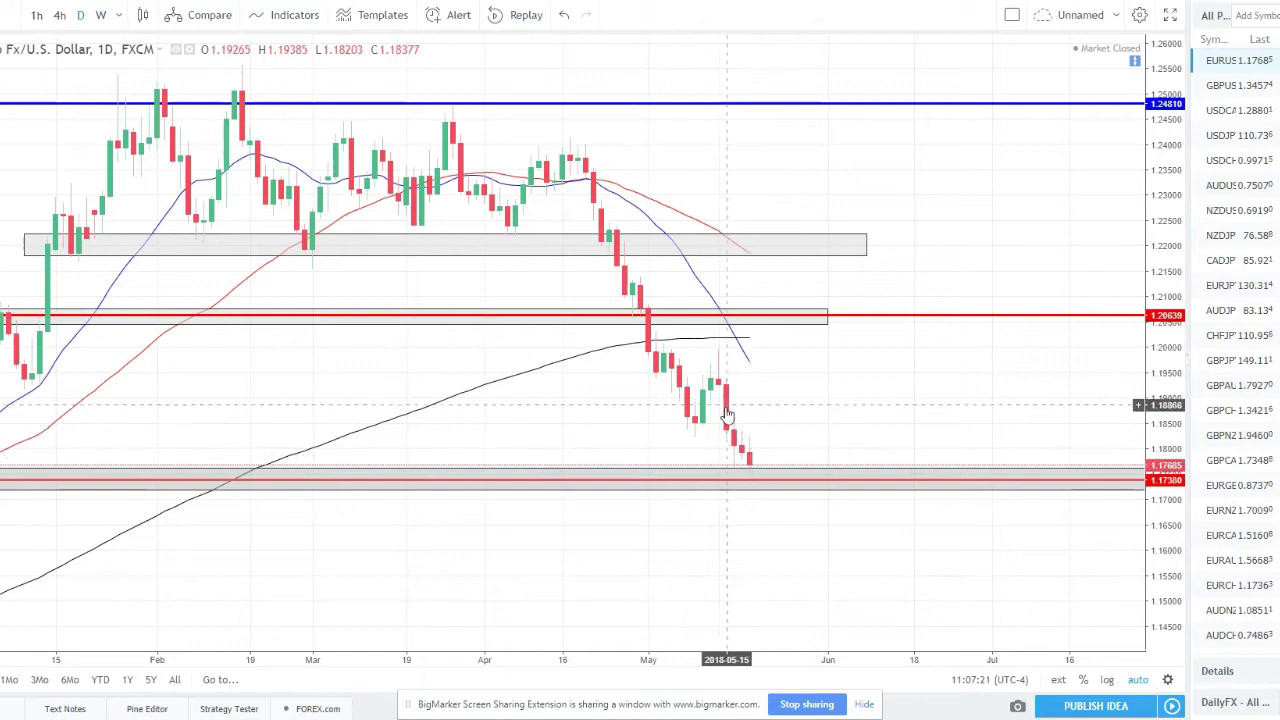
{"action": "scroll", "coordinate": [728, 412], "scroll_direction": "down", "scroll_amount": 3}
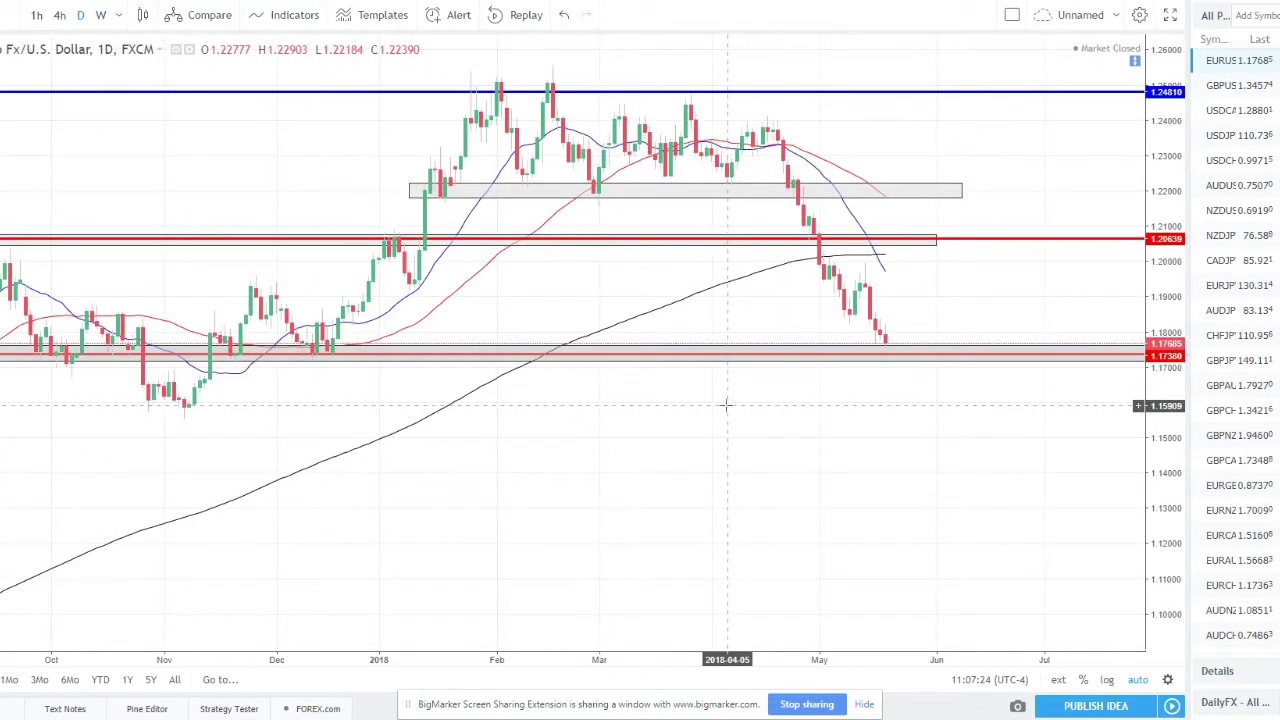
{"action": "scroll", "coordinate": [760, 430], "scroll_direction": "down", "scroll_amount": 2}
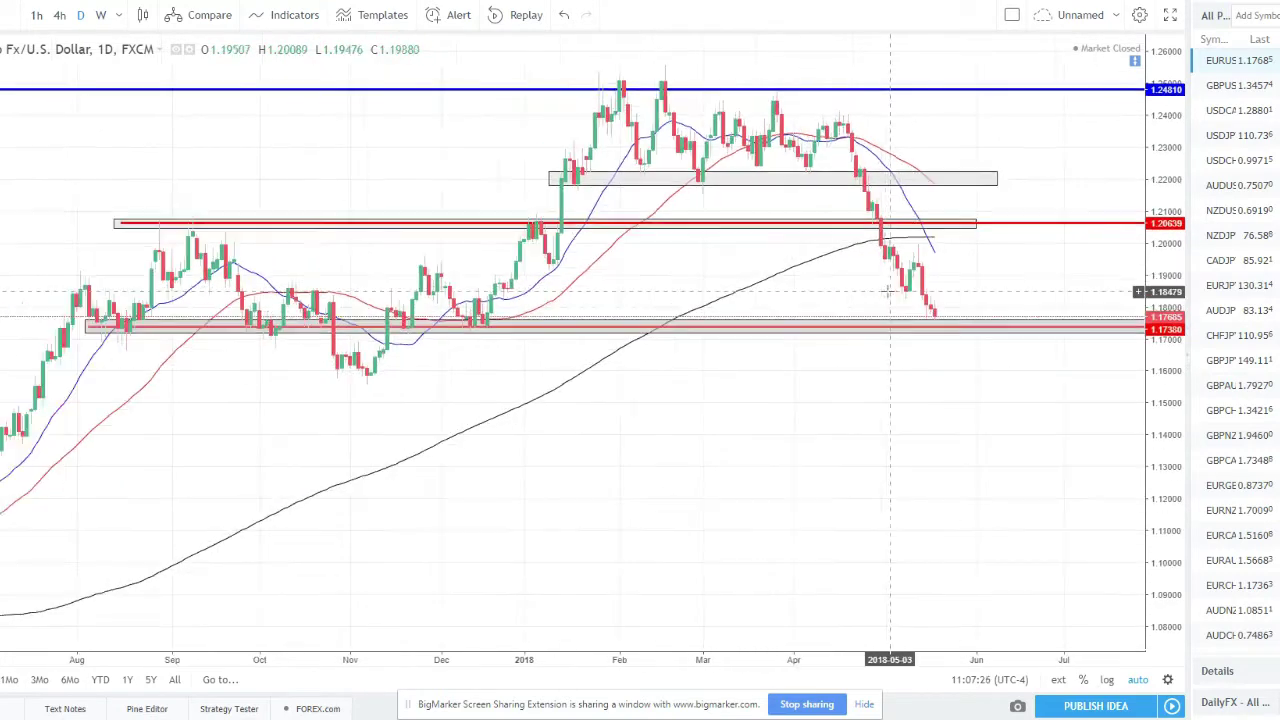
{"action": "scroll", "coordinate": [905, 400], "scroll_direction": "down", "scroll_amount": 2}
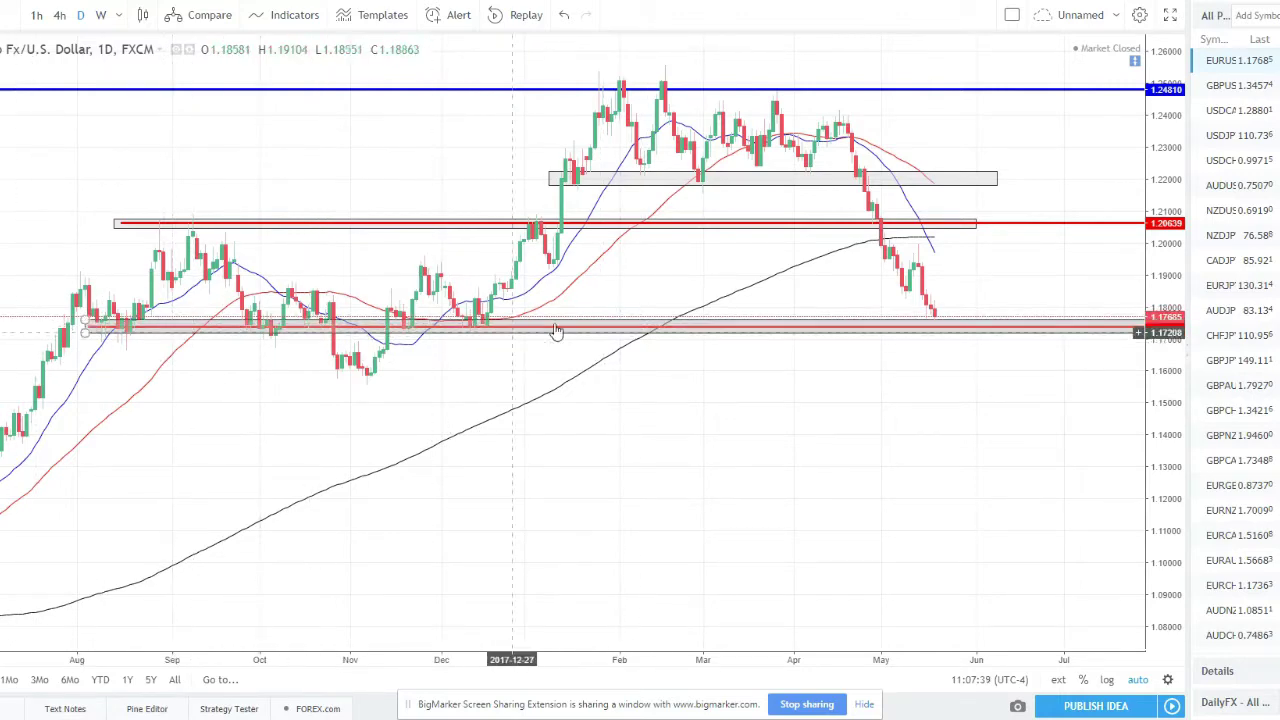
{"action": "scroll", "coordinate": [770, 300], "scroll_direction": "up", "scroll_amount": 3}
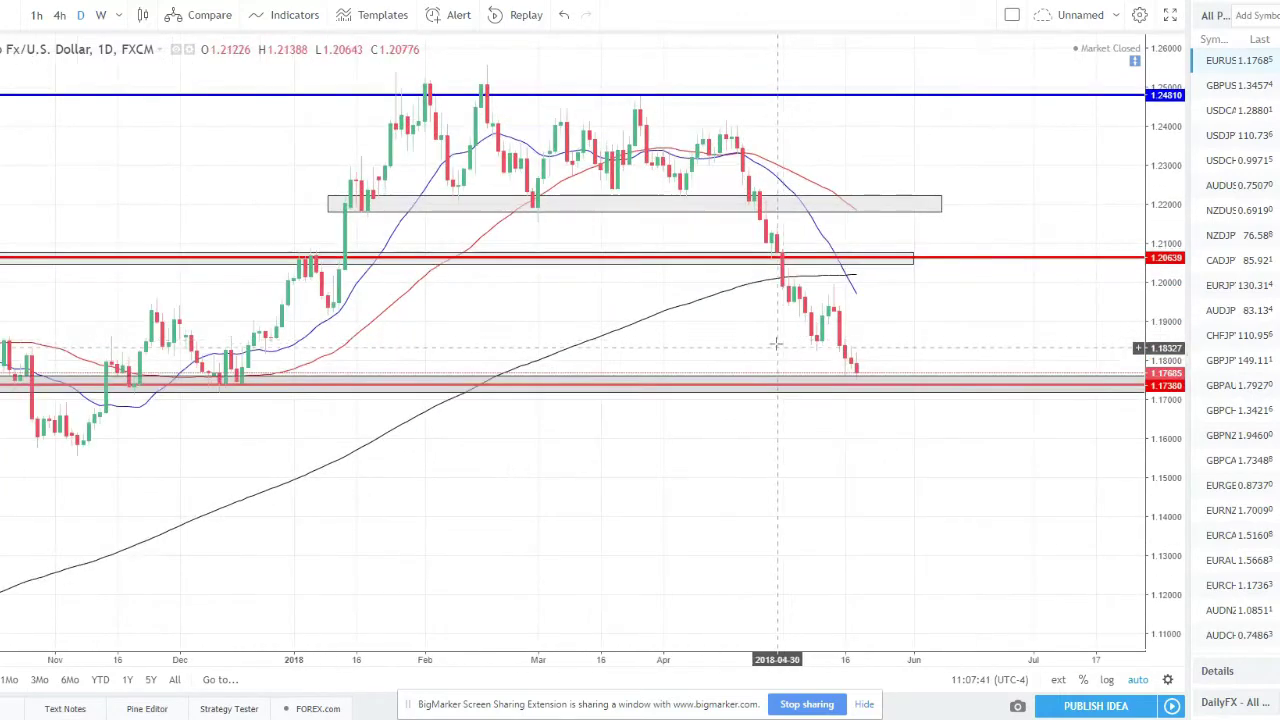
{"action": "left_click_drag", "start_coordinate": [589, 354], "coordinate": [212, 334]}
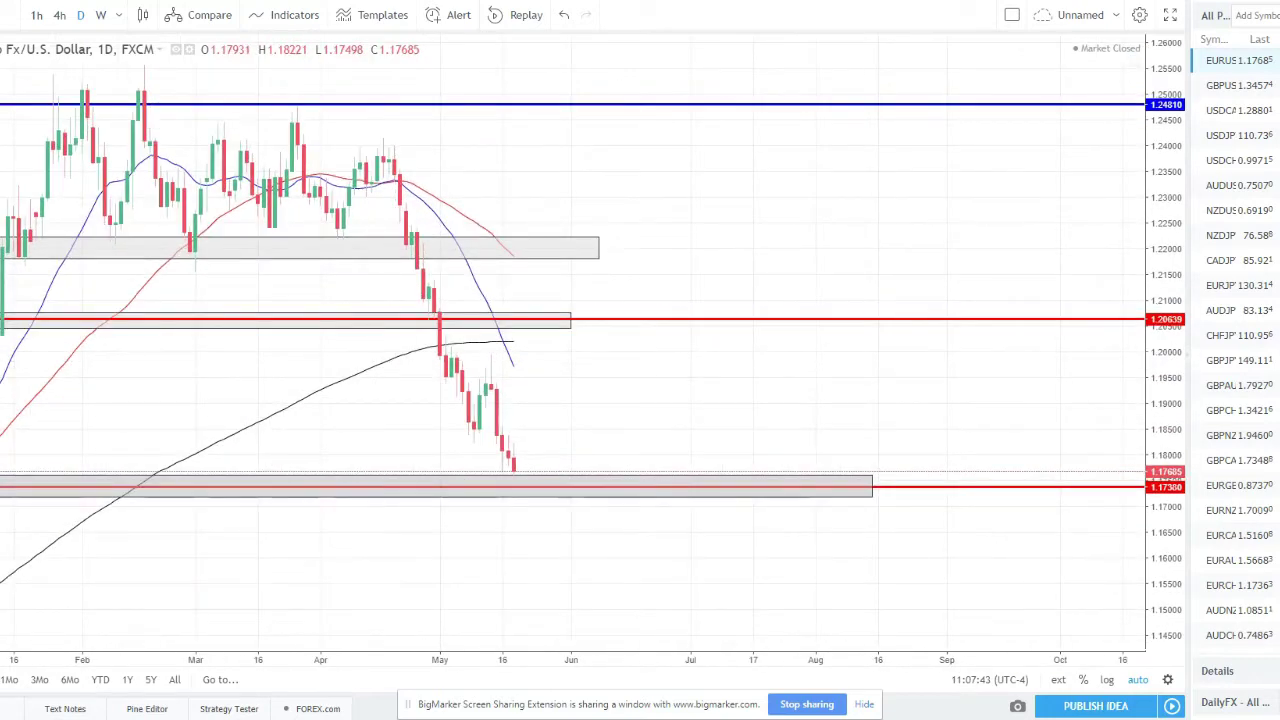
- Brush-sketch a bounce toward 1.188 then a drop below 1.17380 support, then delete the sketch
{"action": "left_click", "coordinate": [2, 88]}
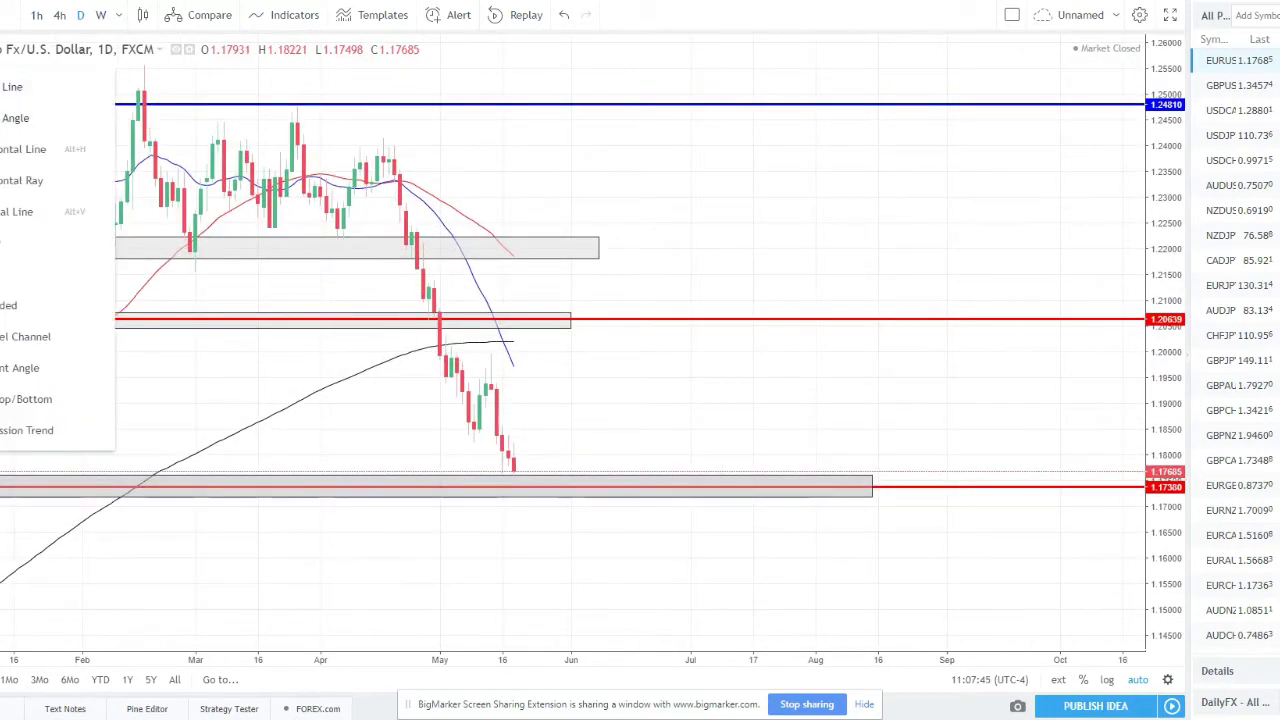
{"action": "left_click", "coordinate": [10, 87]}
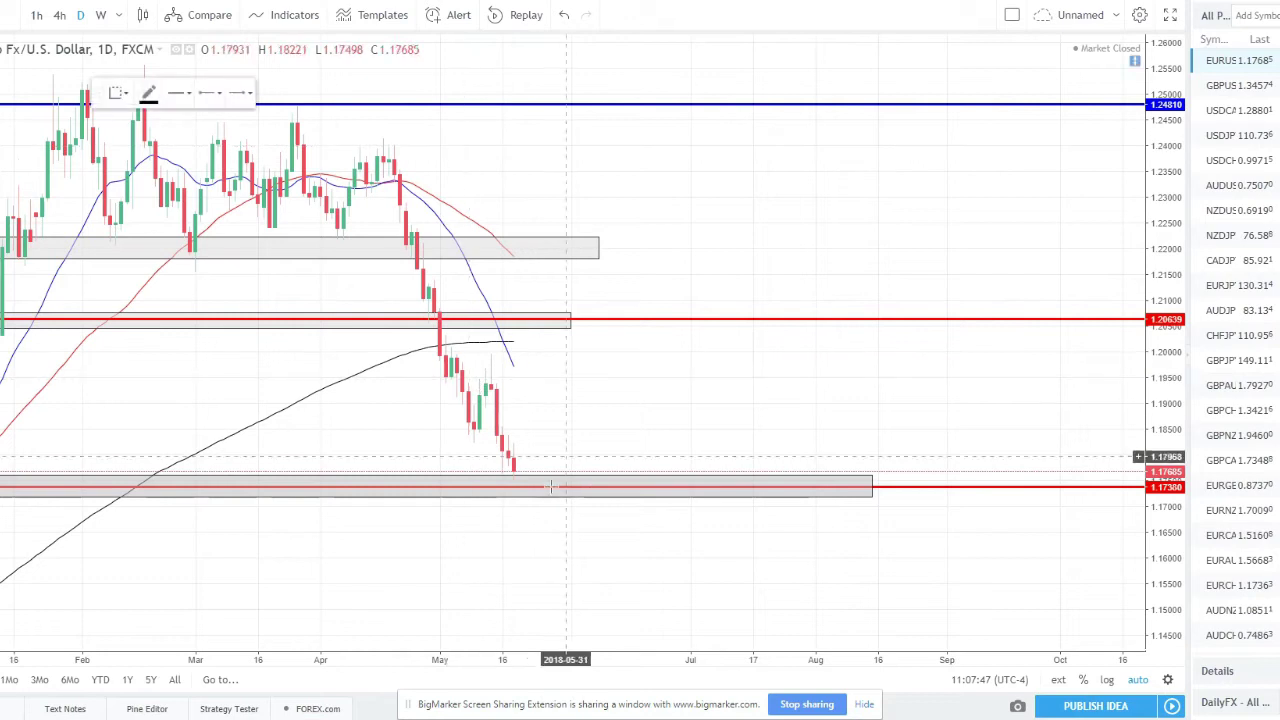
{"action": "left_click_drag", "start_coordinate": [516, 467], "coordinate": [546, 437]}
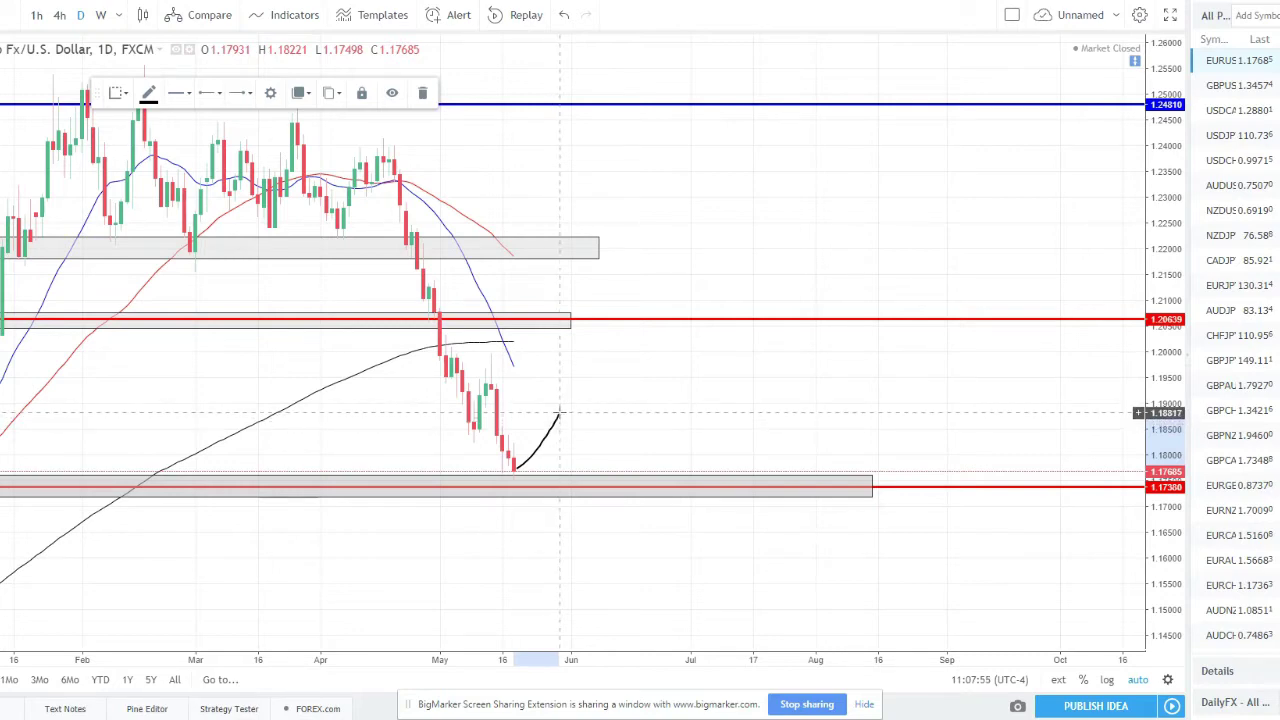
{"action": "left_click_drag", "start_coordinate": [575, 429], "coordinate": [590, 454]}
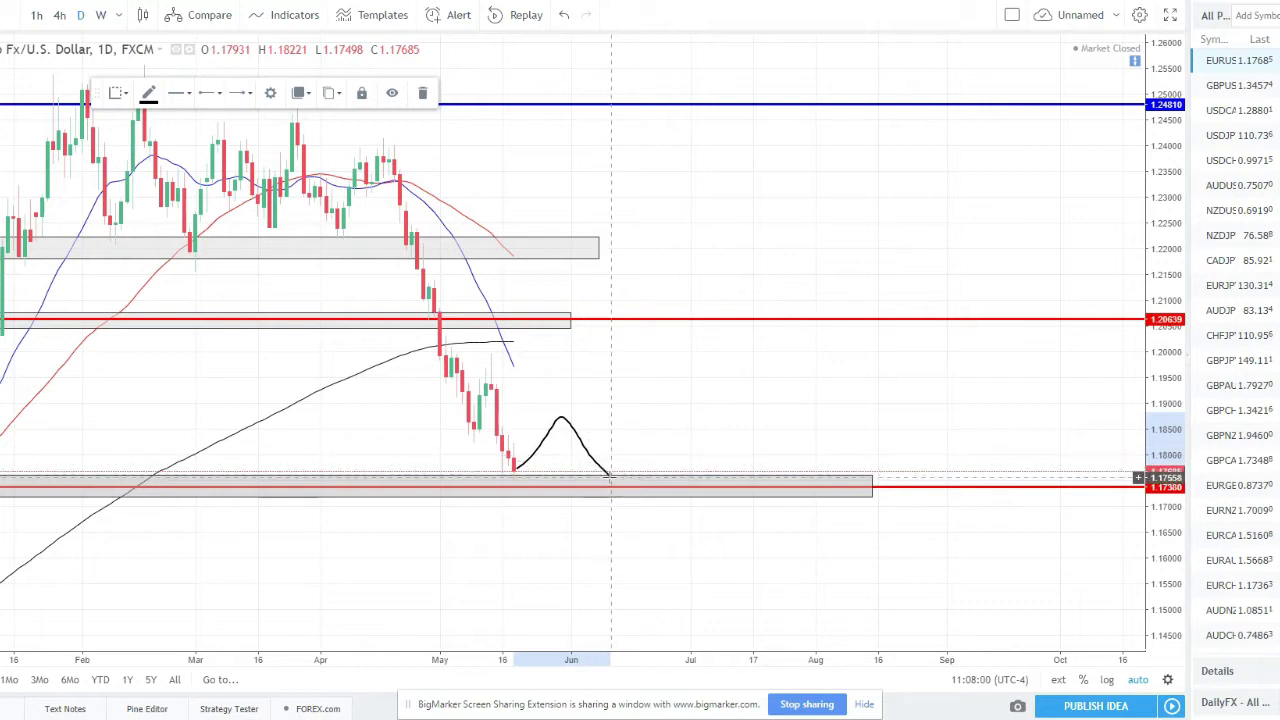
{"action": "left_click_drag", "start_coordinate": [616, 493], "coordinate": [661, 557]}
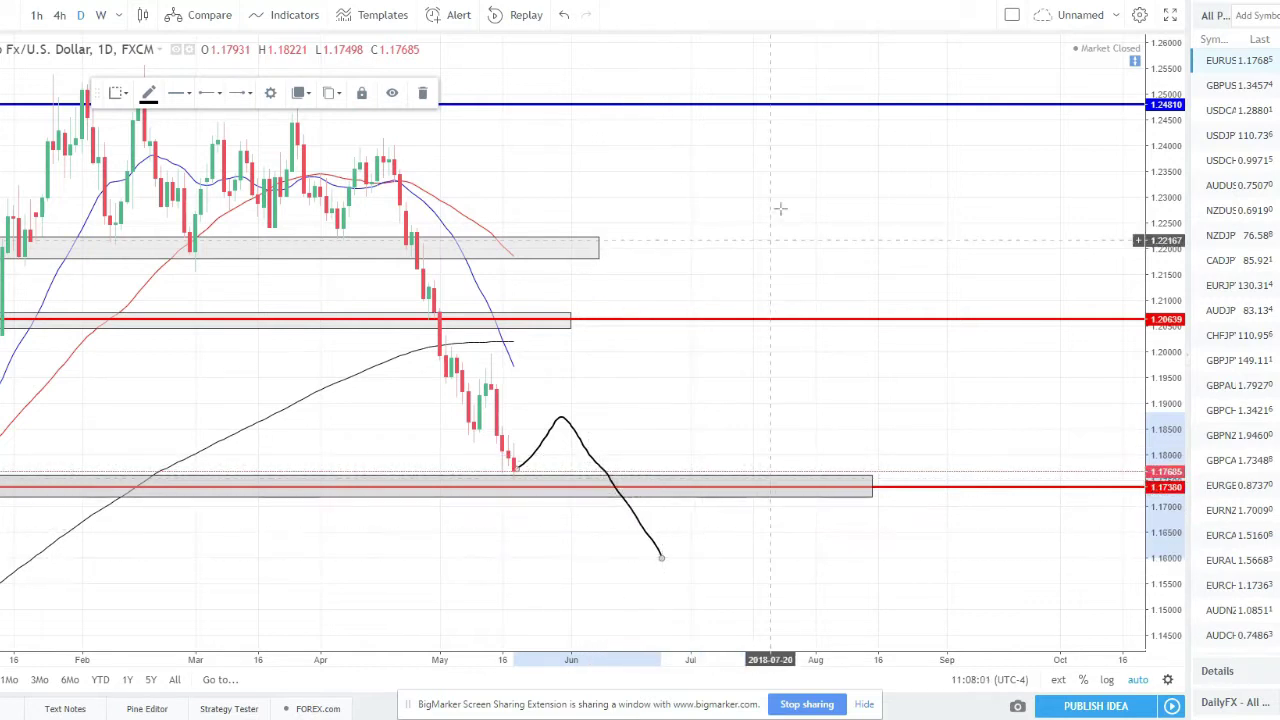
{"action": "key", "text": "Delete"}
- Zoom out on the daily EUR/USD chart showing price just above the 1.17380 support
{"action": "scroll", "coordinate": [594, 203], "scroll_direction": "down", "scroll_amount": 5}
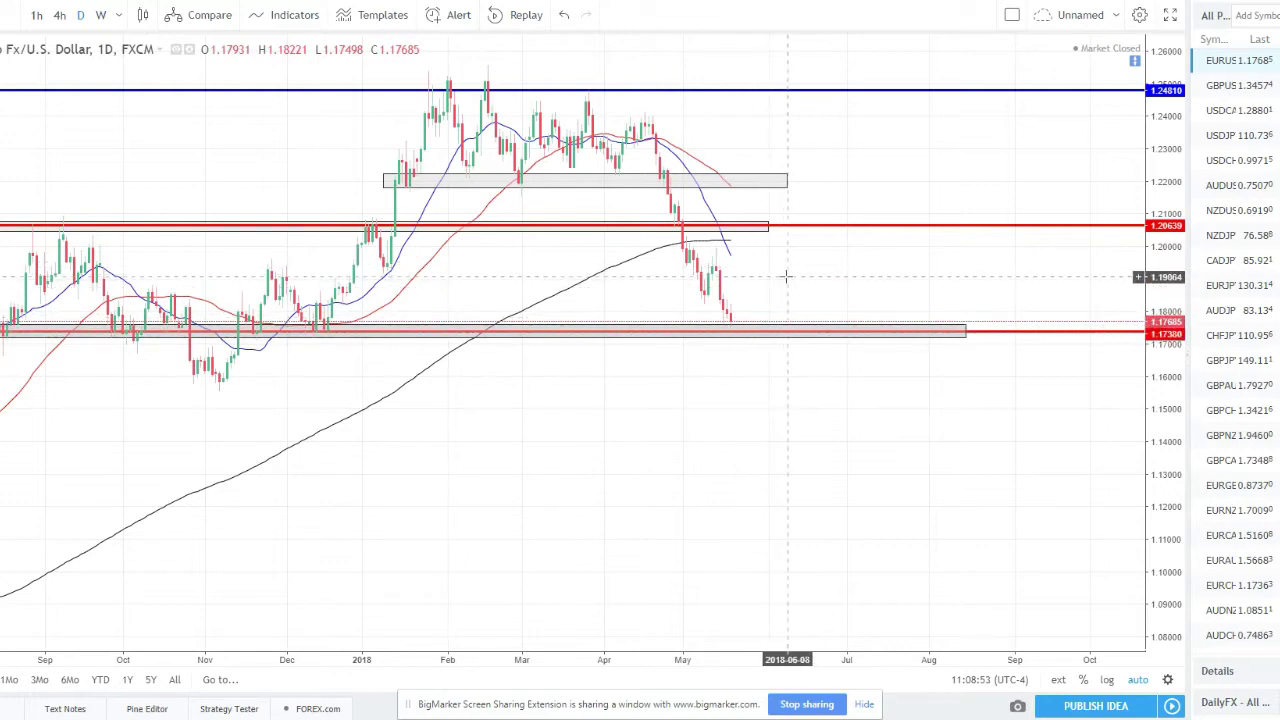
{"action": "scroll", "coordinate": [790, 280], "scroll_direction": "down", "scroll_amount": 2}
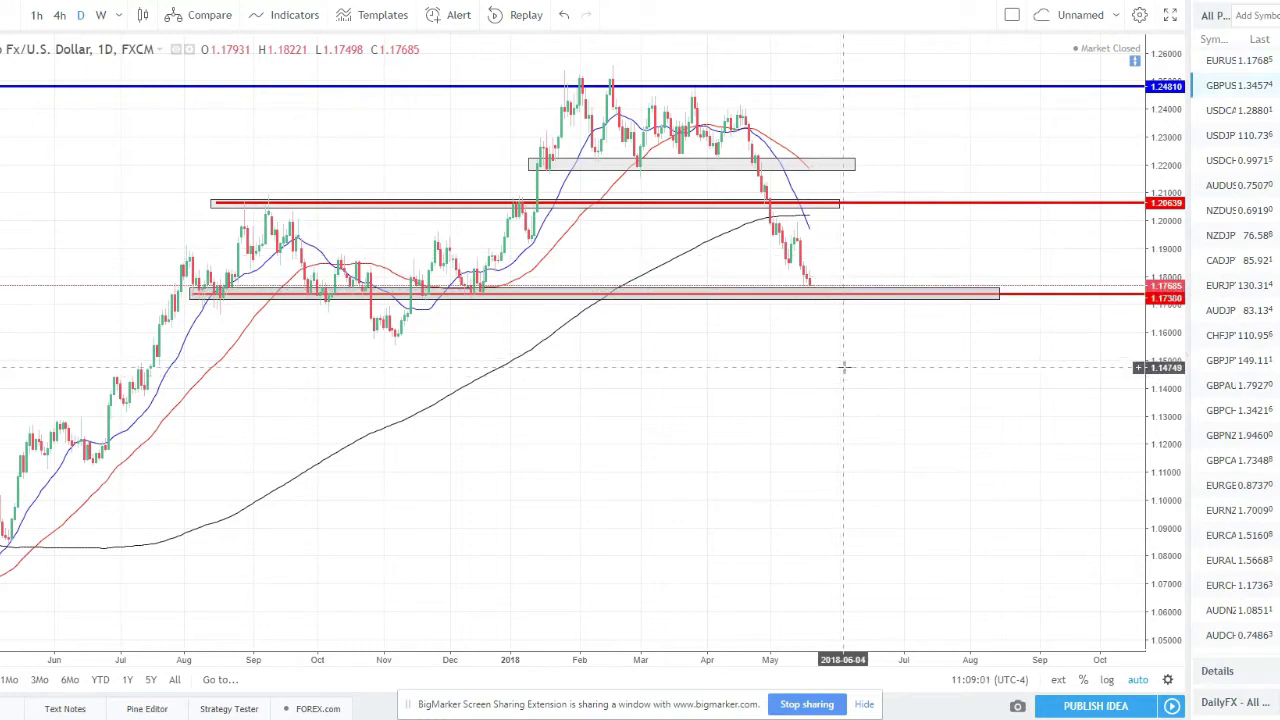
- Switch to the GBP/USD daily chart and zoom in and out to review its annotations
{"action": "key", "text": "Down"}
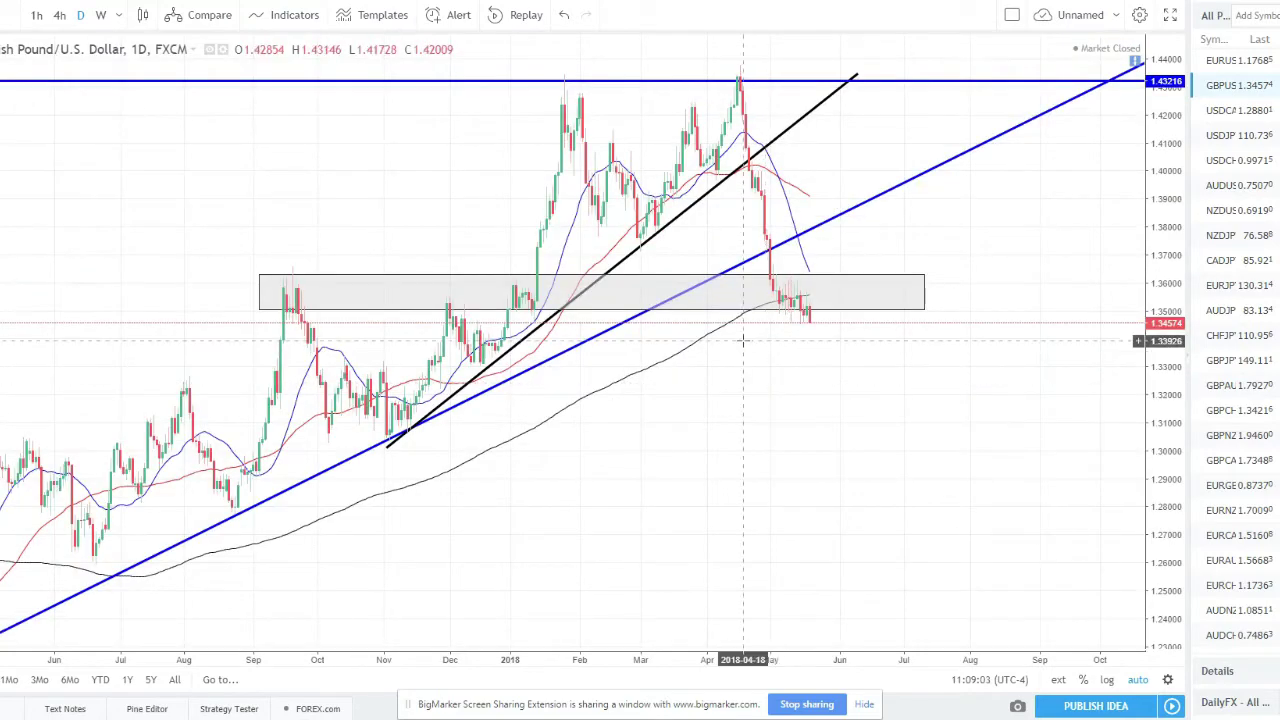
{"action": "scroll", "coordinate": [829, 343], "scroll_direction": "down", "scroll_amount": 3}
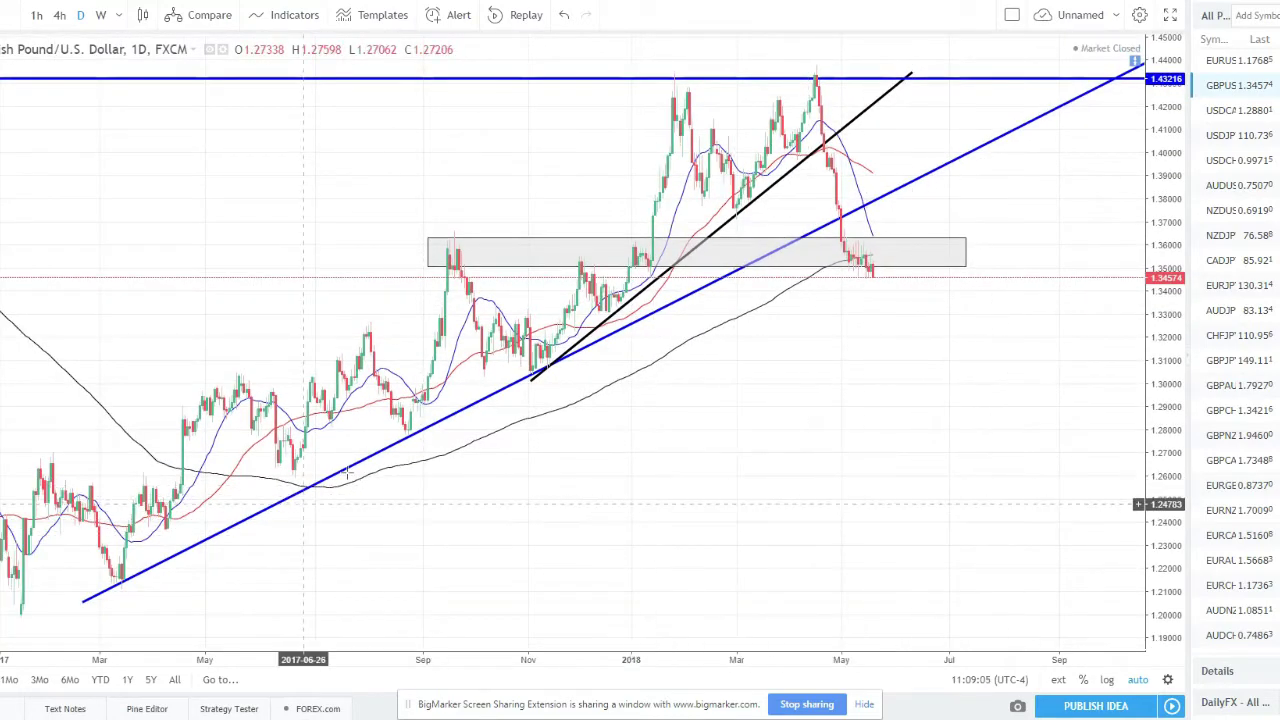
{"action": "scroll", "coordinate": [586, 431], "scroll_direction": "up", "scroll_amount": 2}
{"action": "scroll", "coordinate": [586, 431], "scroll_direction": "up", "scroll_amount": 2}
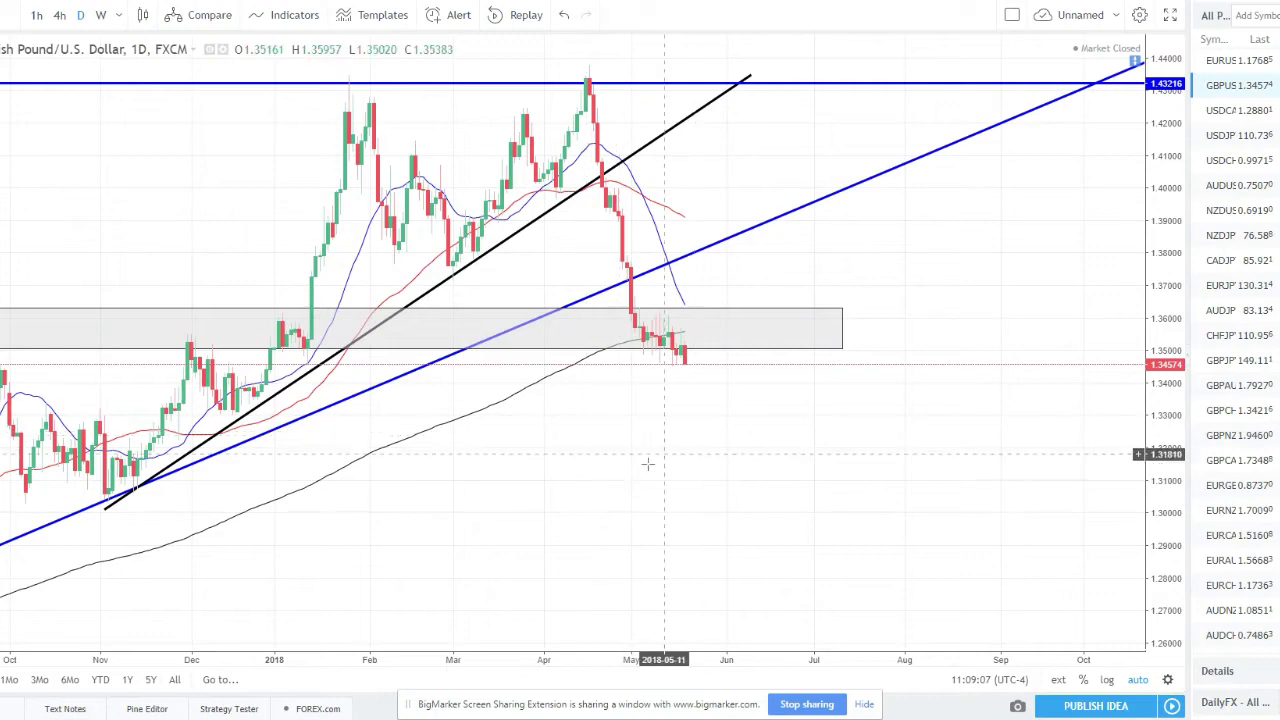
{"action": "scroll", "coordinate": [783, 486], "scroll_direction": "up", "scroll_amount": 1}
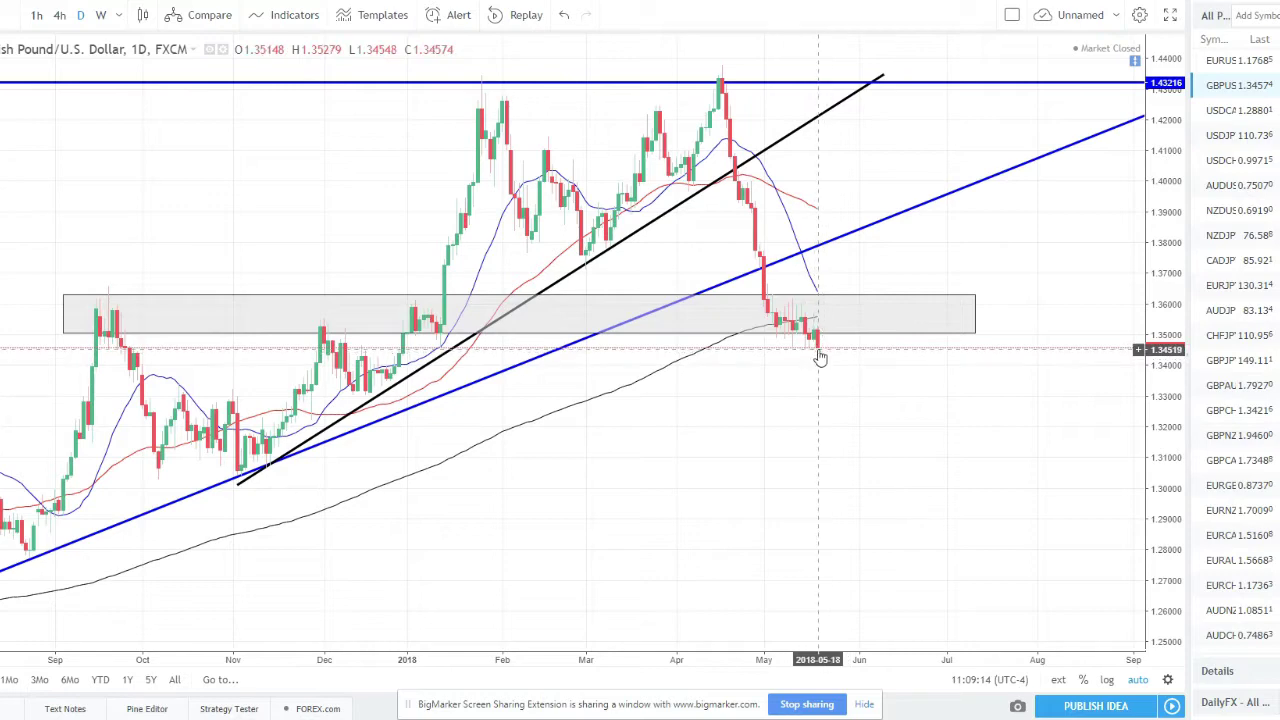
{"action": "scroll", "coordinate": [818, 354], "scroll_direction": "up", "scroll_amount": 2}
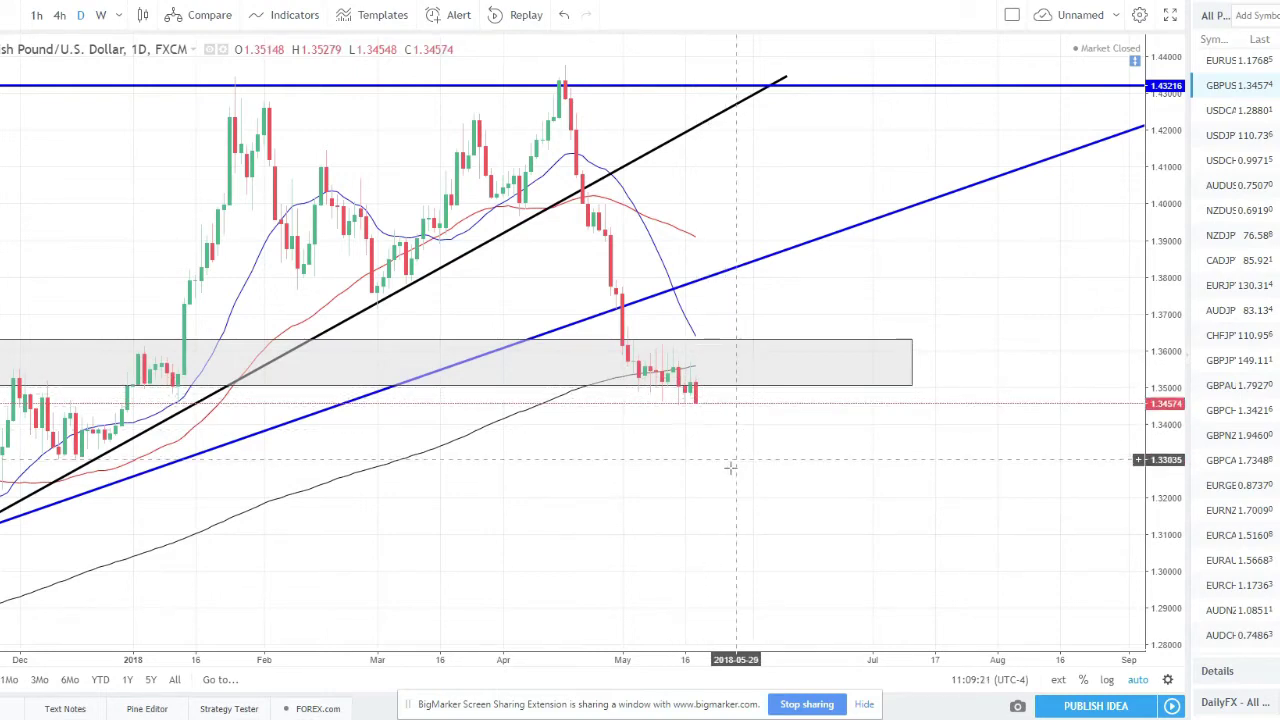
{"action": "scroll", "coordinate": [730, 467], "scroll_direction": "down", "scroll_amount": 3}
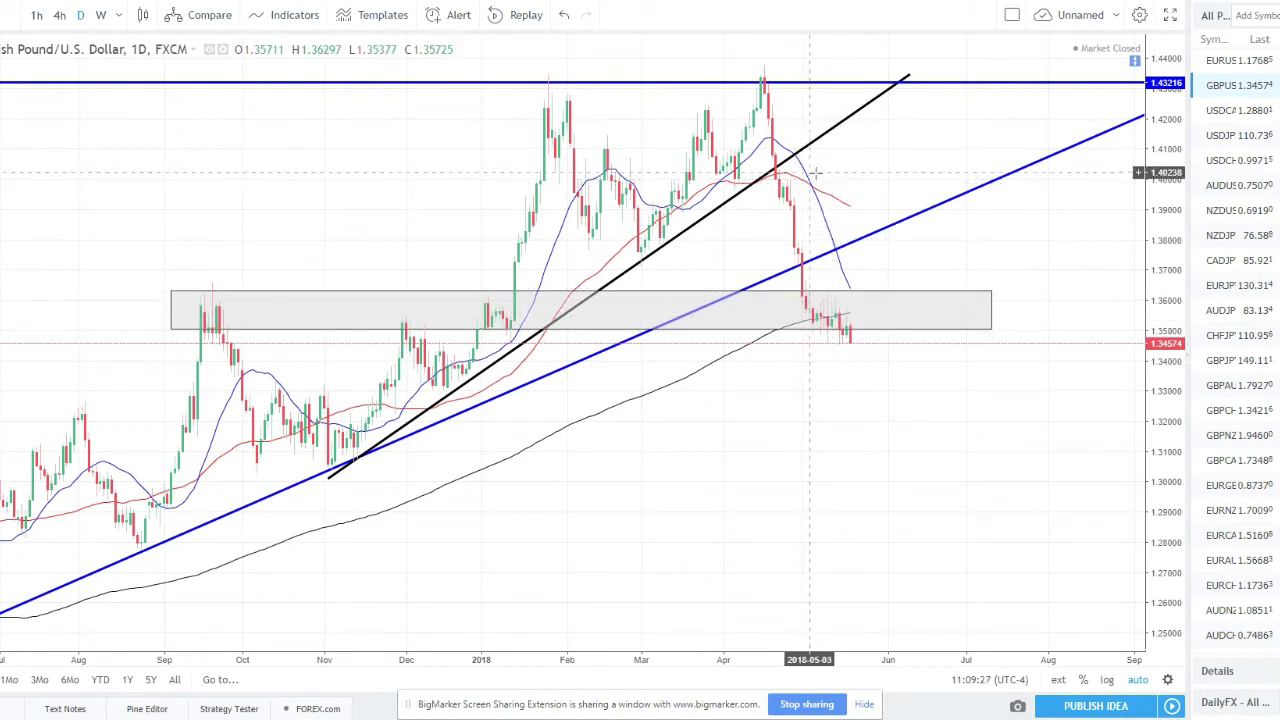
{"action": "scroll", "coordinate": [944, 470], "scroll_direction": "down", "scroll_amount": 1}
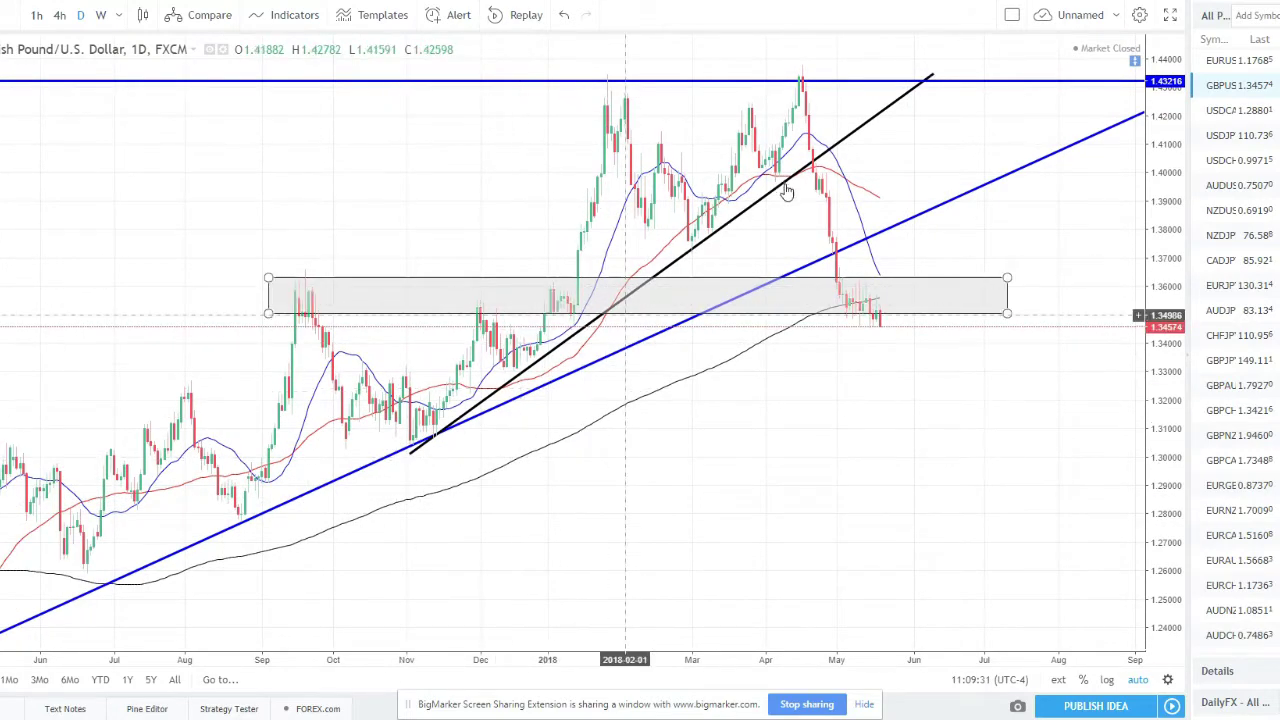
- Inspect the black trendline on GBP/USD by selecting and deselecting it, adjusting the zoom
{"action": "left_click", "coordinate": [674, 264]}
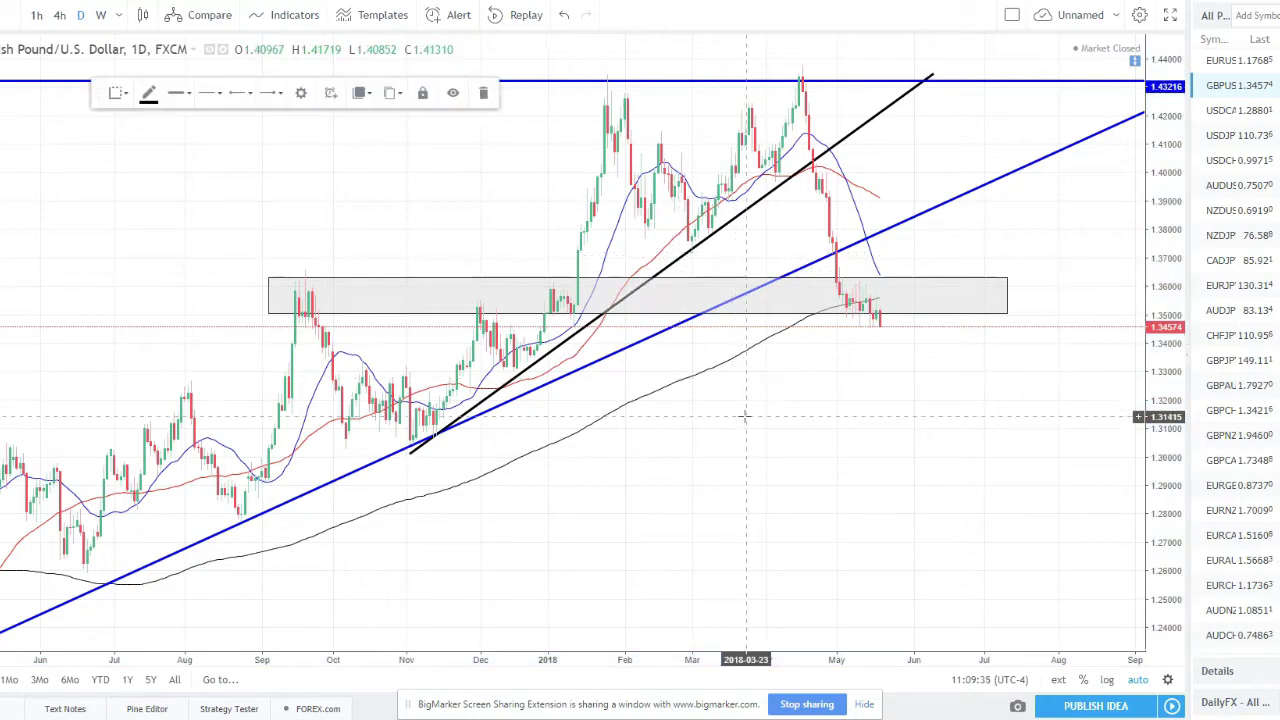
{"action": "left_click", "coordinate": [791, 318]}
{"action": "scroll", "coordinate": [921, 137], "scroll_direction": "down", "scroll_amount": 2}
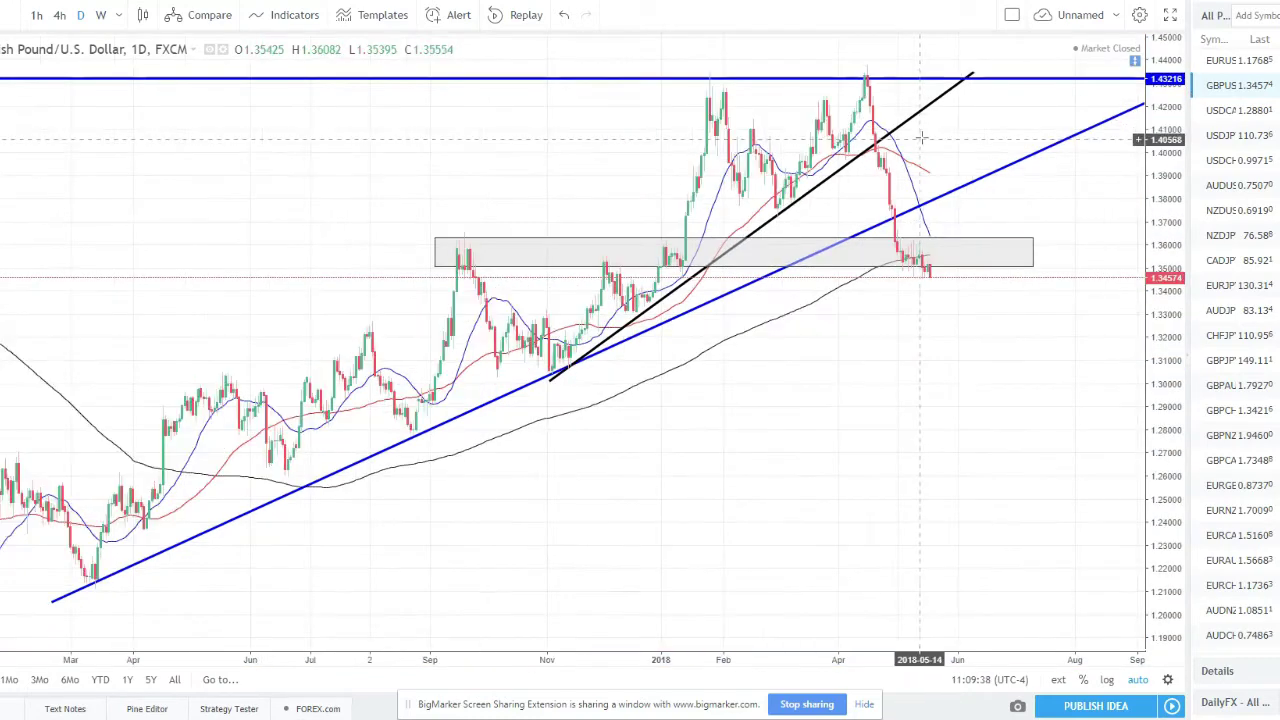
{"action": "scroll", "coordinate": [908, 460], "scroll_direction": "up", "scroll_amount": 3}
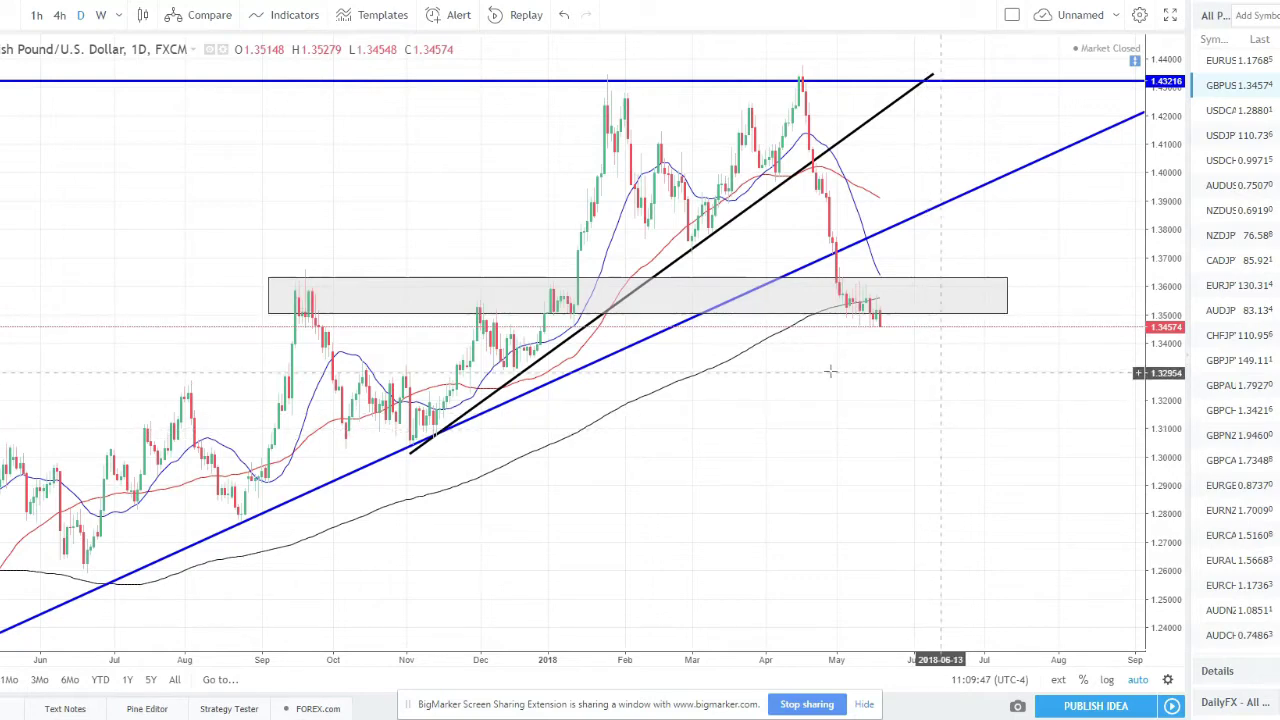
{"action": "scroll", "coordinate": [565, 270], "scroll_direction": "down", "scroll_amount": 2}
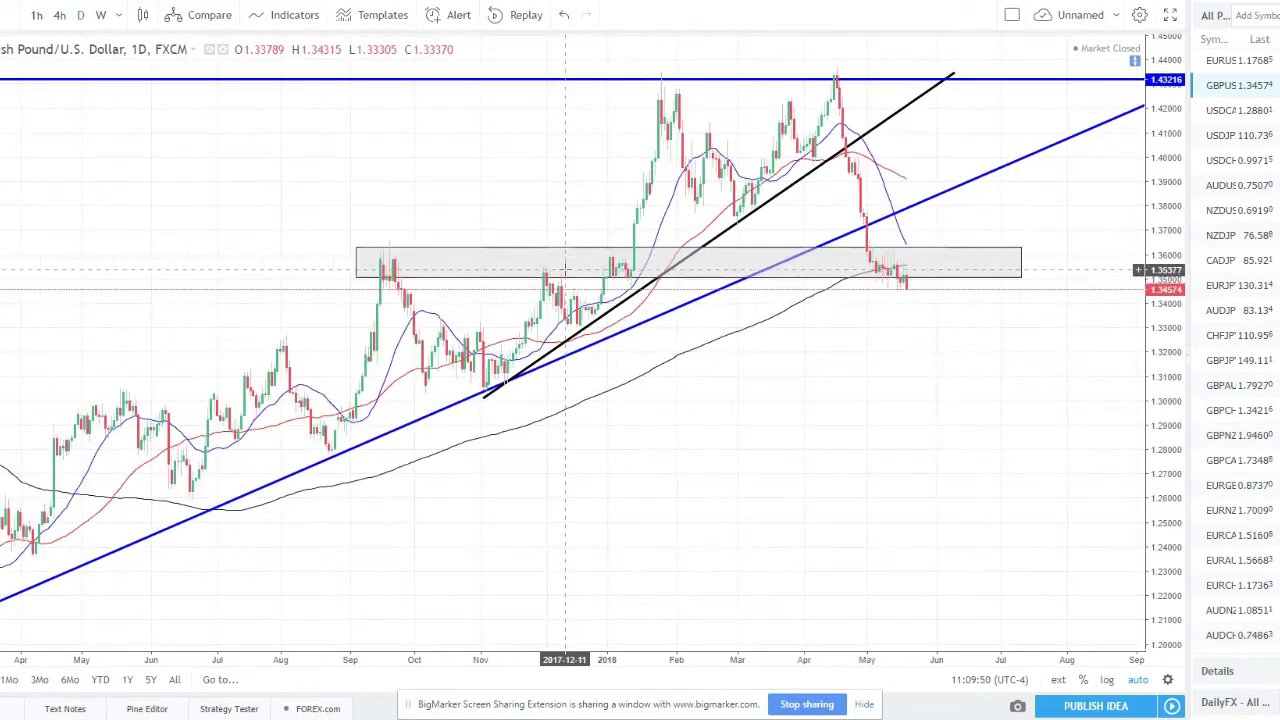
{"action": "scroll", "coordinate": [700, 482], "scroll_direction": "up", "scroll_amount": 1}
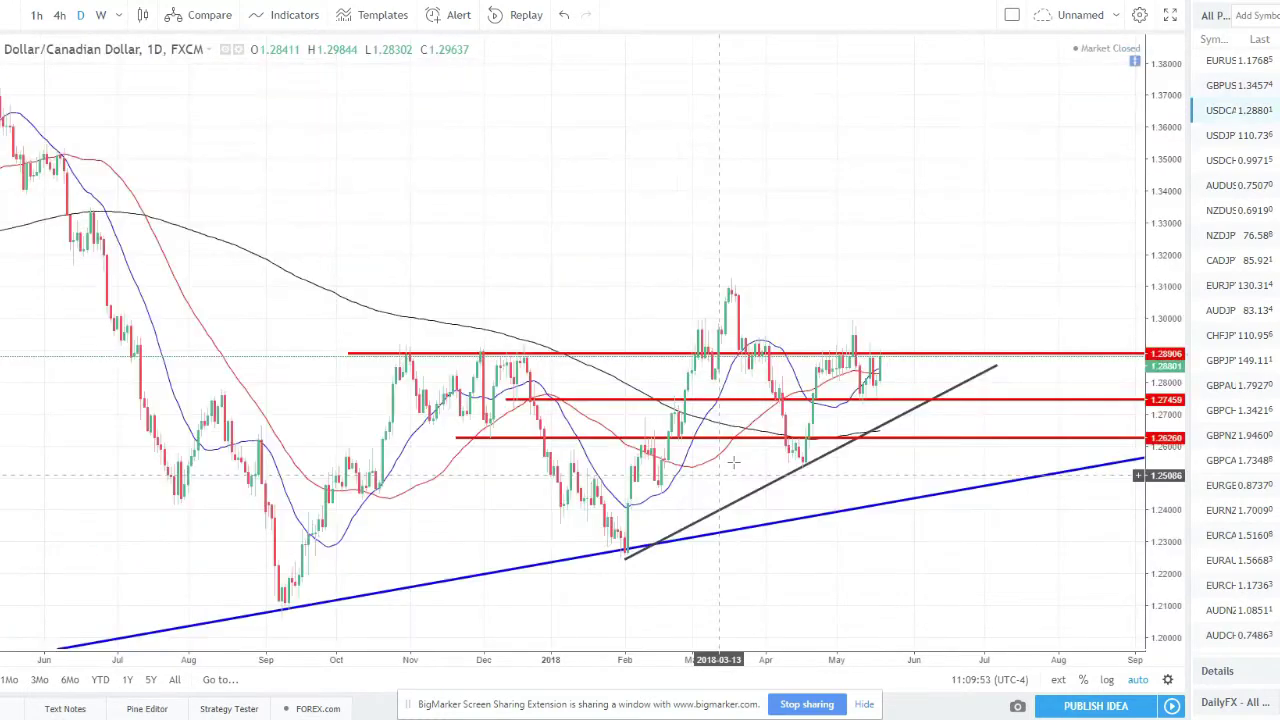
{"action": "scroll", "coordinate": [750, 503], "scroll_direction": "down", "scroll_amount": 1}
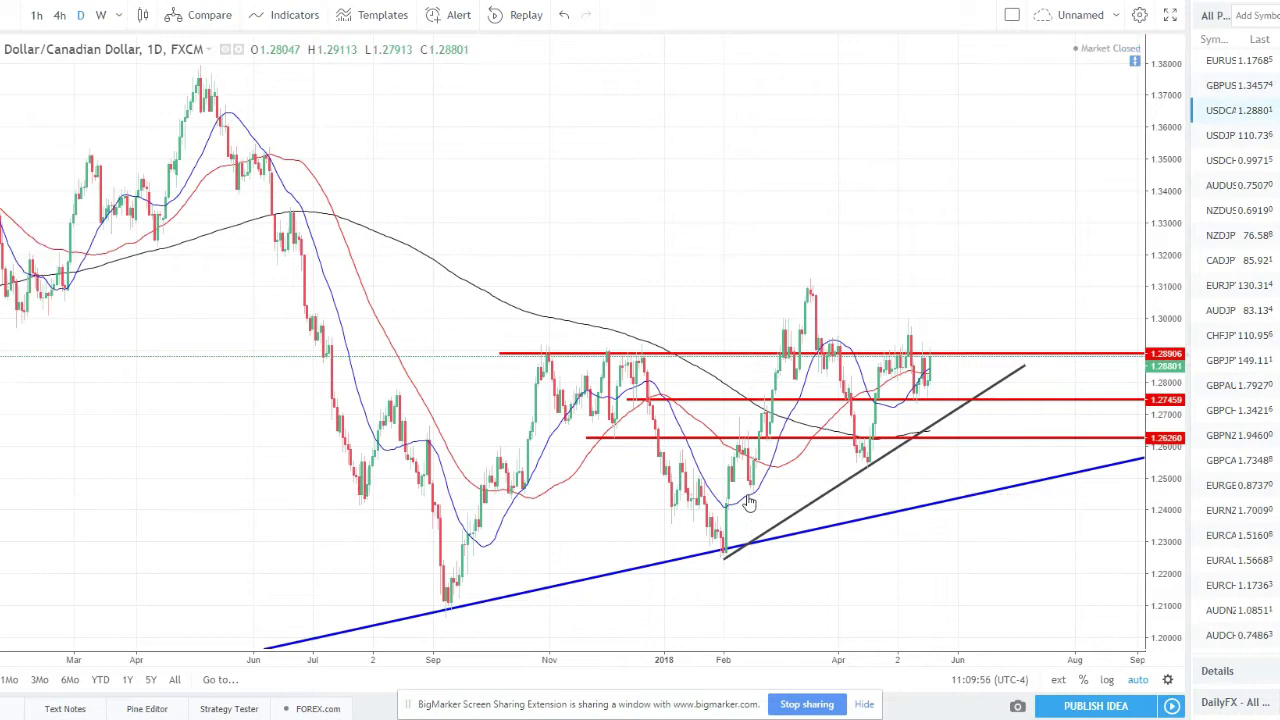
{"action": "scroll", "coordinate": [750, 503], "scroll_direction": "up", "scroll_amount": 2}
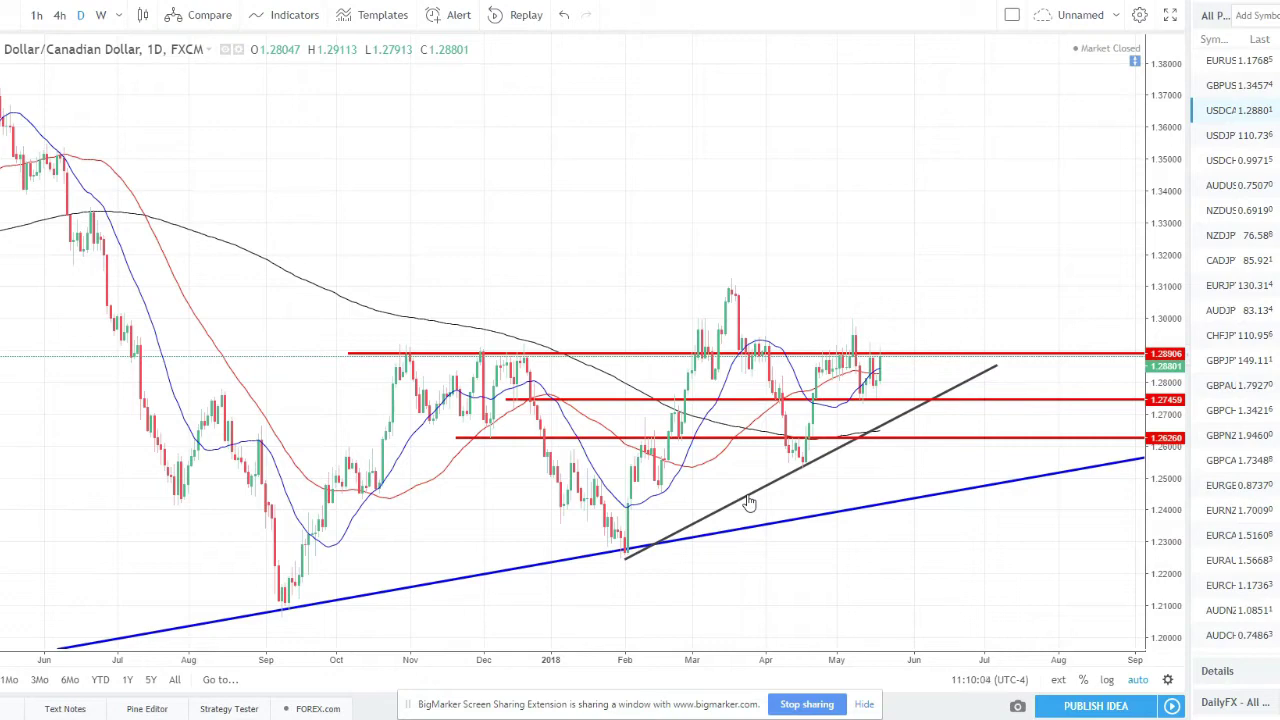
{"action": "scroll", "coordinate": [695, 457], "scroll_direction": "up", "scroll_amount": 3}
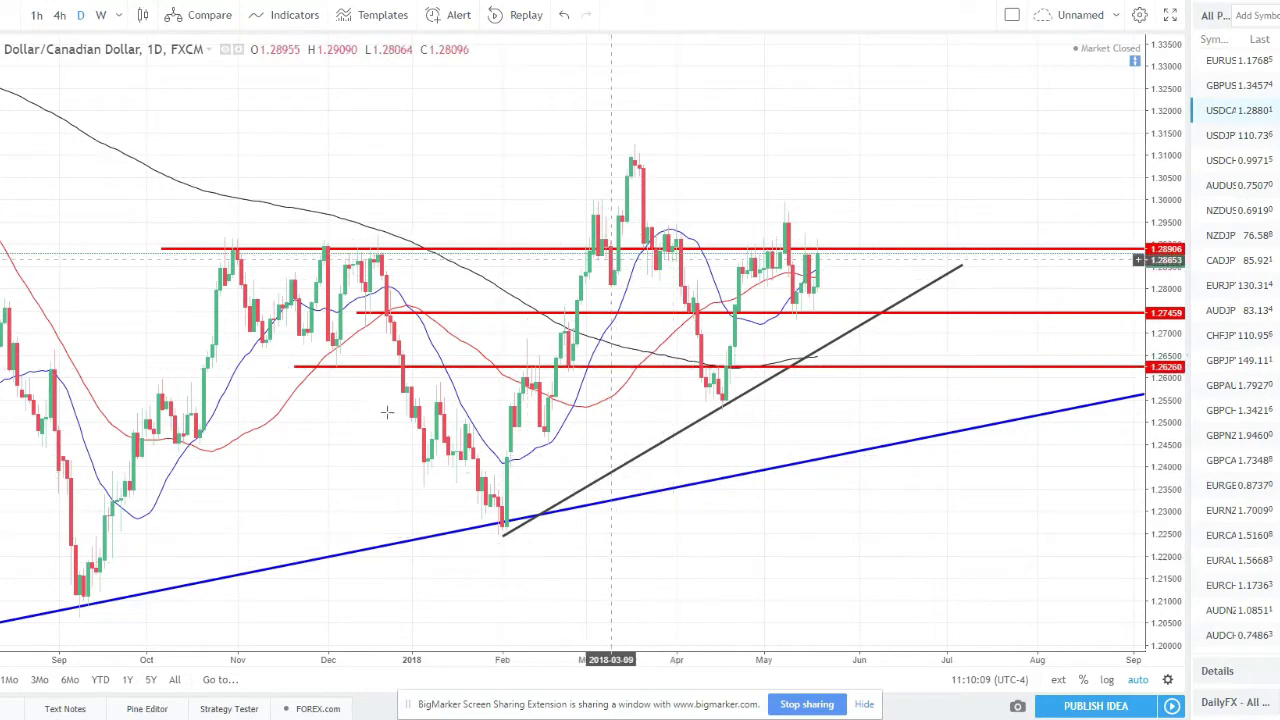
{"action": "scroll", "coordinate": [390, 418], "scroll_direction": "down", "scroll_amount": 4}
{"action": "scroll", "coordinate": [390, 418], "scroll_direction": "down", "scroll_amount": 2}
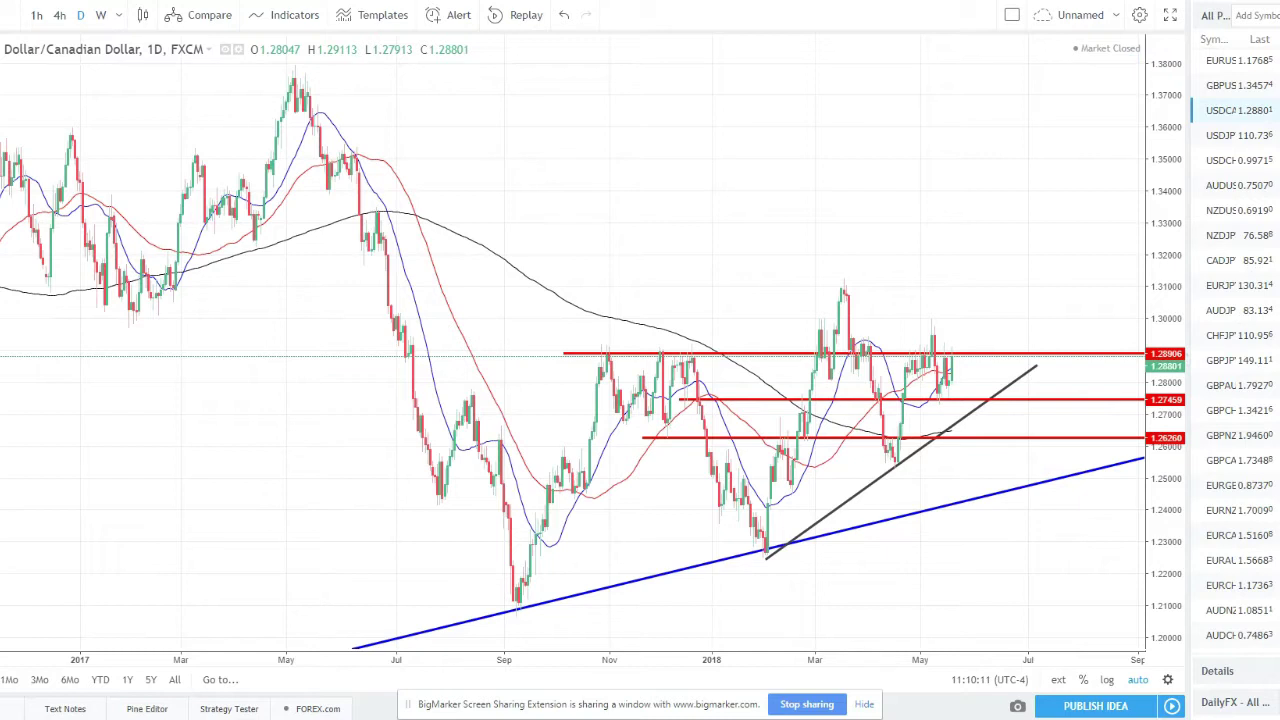
{"action": "mouse_move", "coordinate": [280, 105]}
{"action": "left_mouse_down"}
{"action": "mouse_move", "coordinate": [437, 600]}
{"action": "mouse_move", "coordinate": [468, 585]}
{"action": "left_mouse_up"}
{"action": "mouse_move", "coordinate": [565, 635]}
{"action": "left_mouse_down"}
{"action": "mouse_move", "coordinate": [596, 450]}
{"action": "mouse_move", "coordinate": [505, 257]}
{"action": "mouse_move", "coordinate": [300, 110]}
{"action": "left_mouse_up"}
{"action": "key", "text": "Delete"}
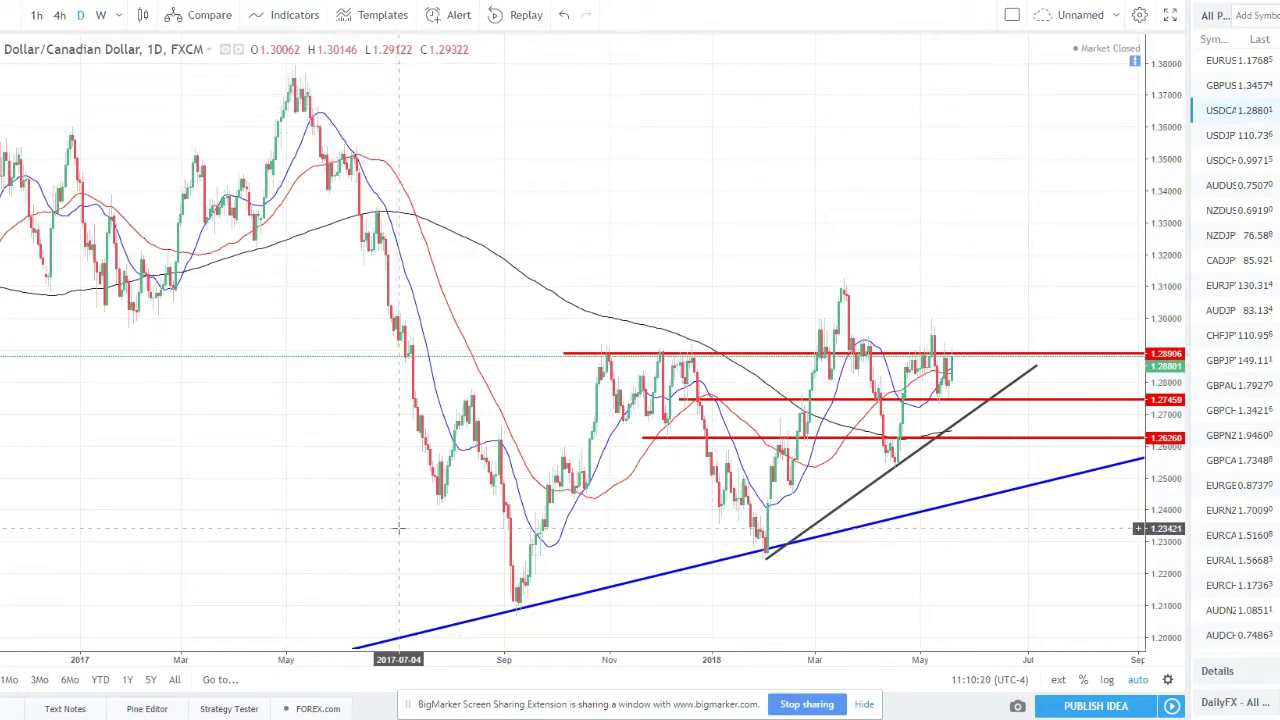
{"action": "scroll", "coordinate": [398, 530], "scroll_direction": "up", "scroll_amount": 2}
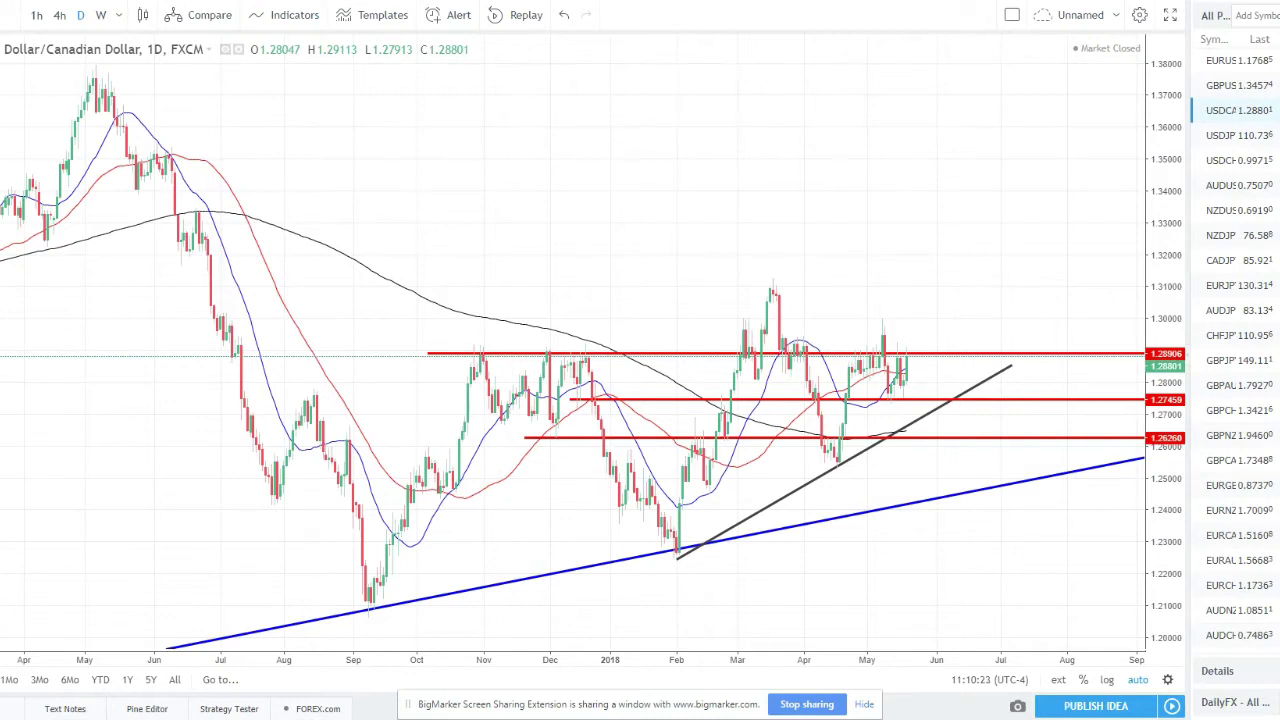
{"action": "left_click", "coordinate": [40, 174]}
{"action": "mouse_move", "coordinate": [398, 292]}
{"action": "left_mouse_down"}
{"action": "mouse_move", "coordinate": [531, 314]}
{"action": "mouse_move", "coordinate": [1040, 506]}
{"action": "mouse_move", "coordinate": [1039, 558]}
{"action": "left_mouse_up"}
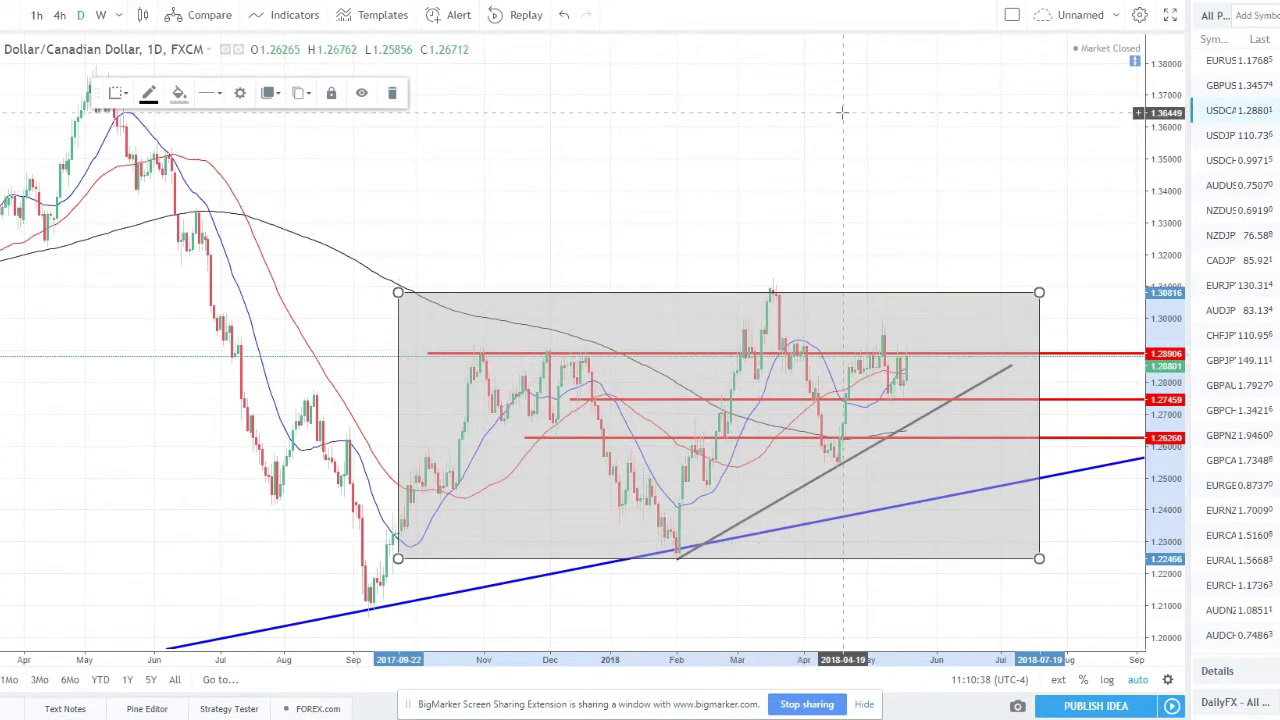
{"action": "key", "text": "Delete"}
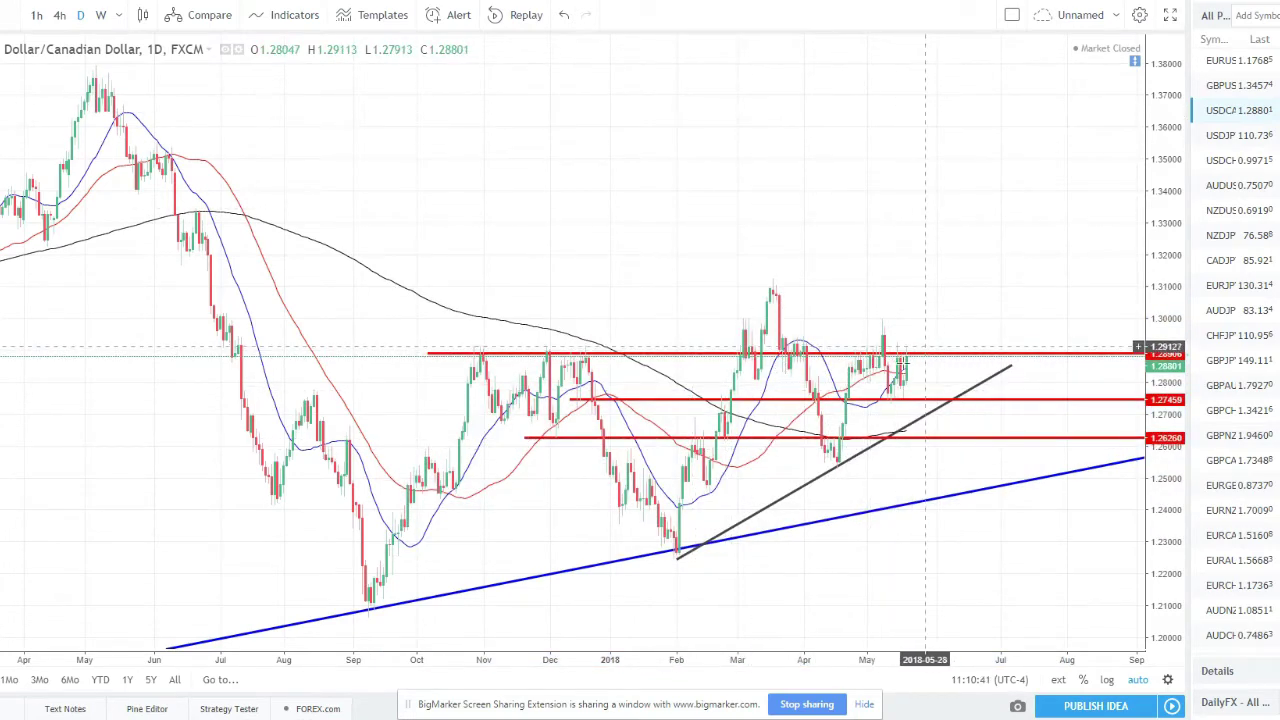
{"action": "scroll", "coordinate": [885, 350], "scroll_direction": "up", "scroll_amount": 2}
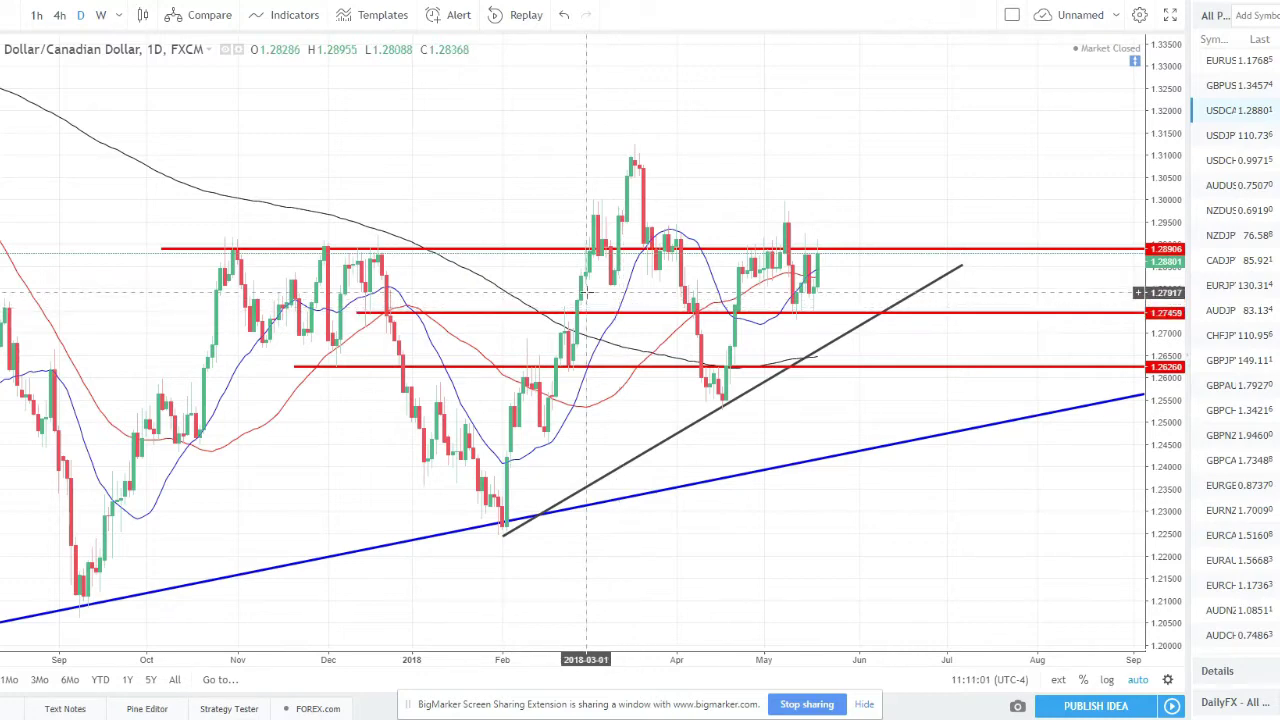
{"action": "scroll", "coordinate": [620, 315], "scroll_direction": "down", "scroll_amount": 2}
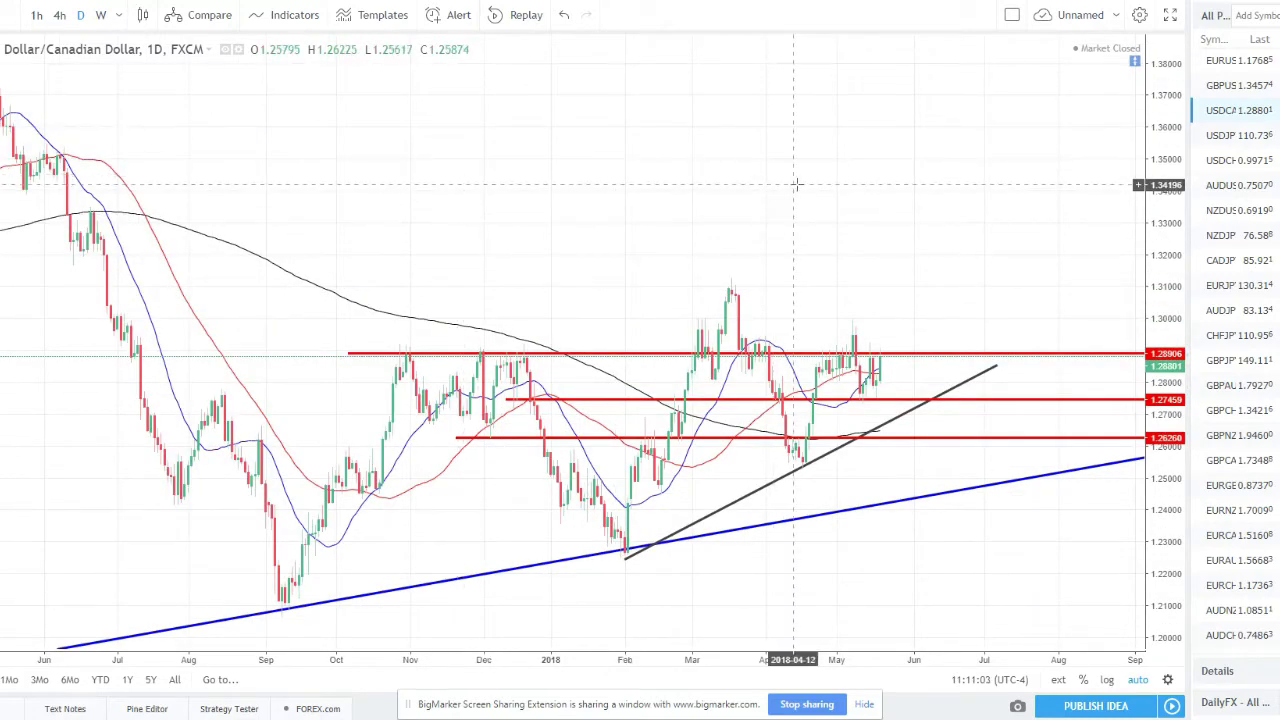